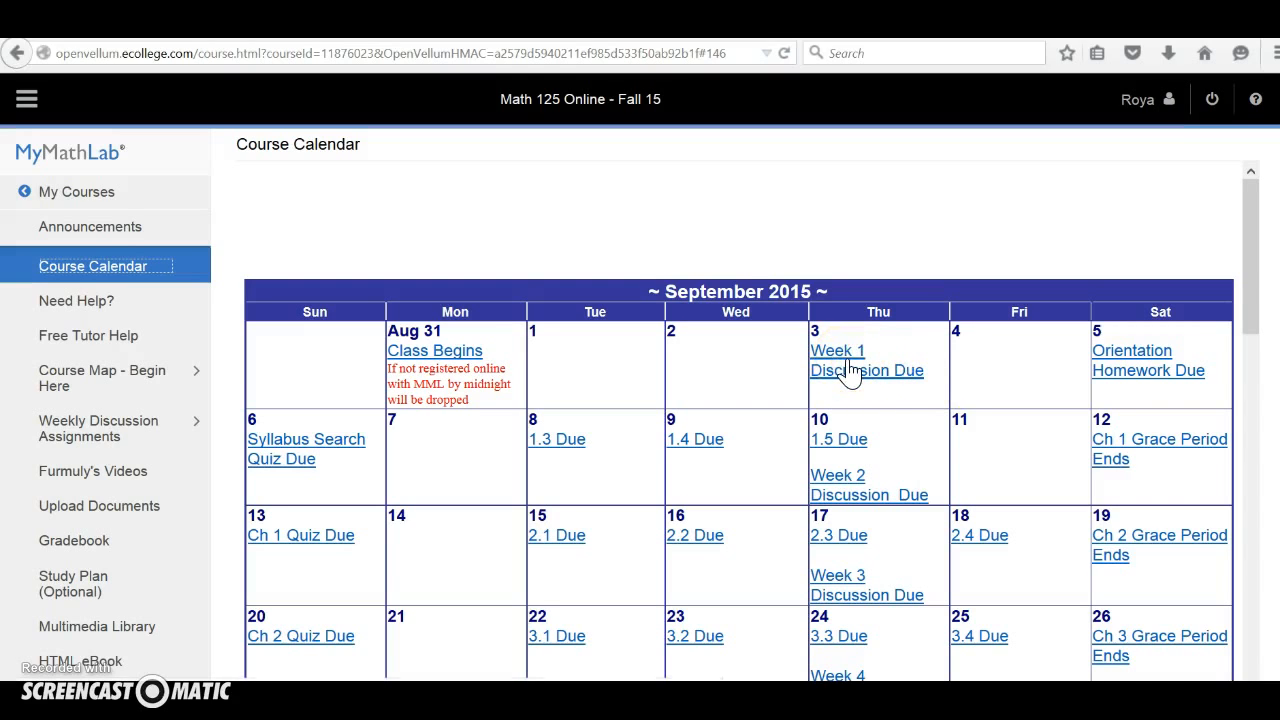
View the Week 2 discussion from the course calendar, and open the Week 1 - Introductions topic from Weekly Discussion Assignments
click(833, 480)
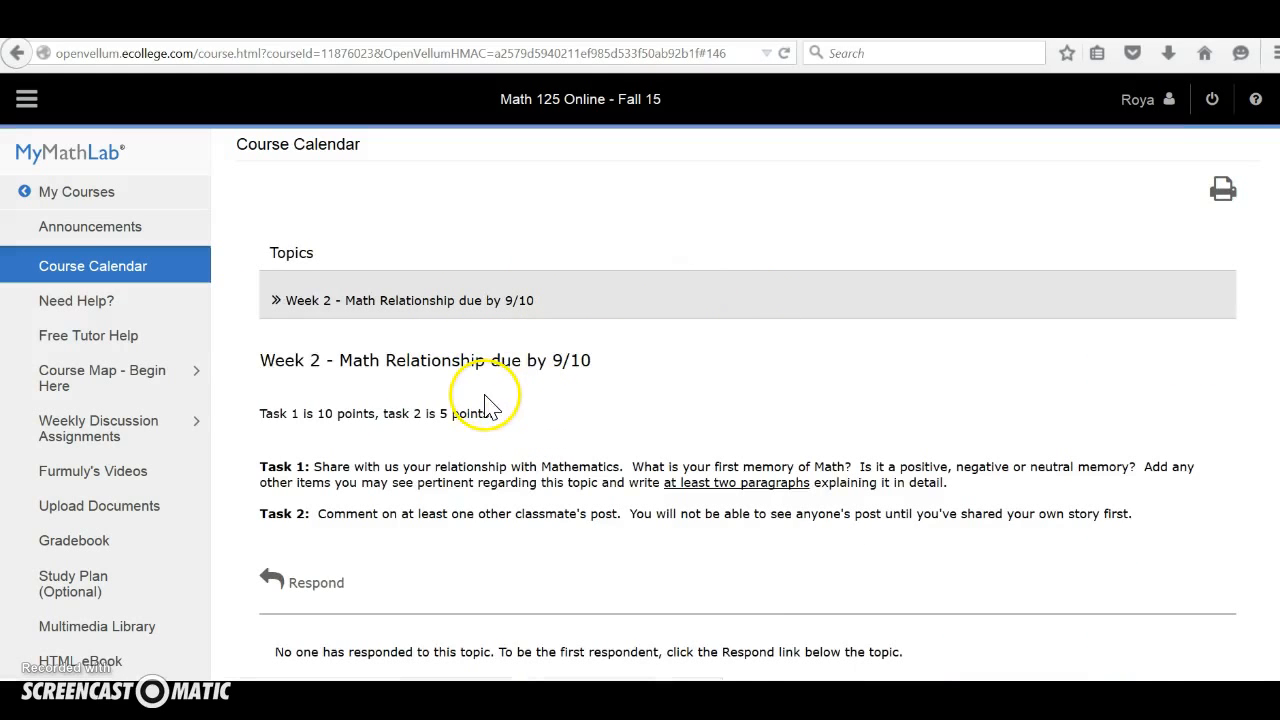
click(127, 425)
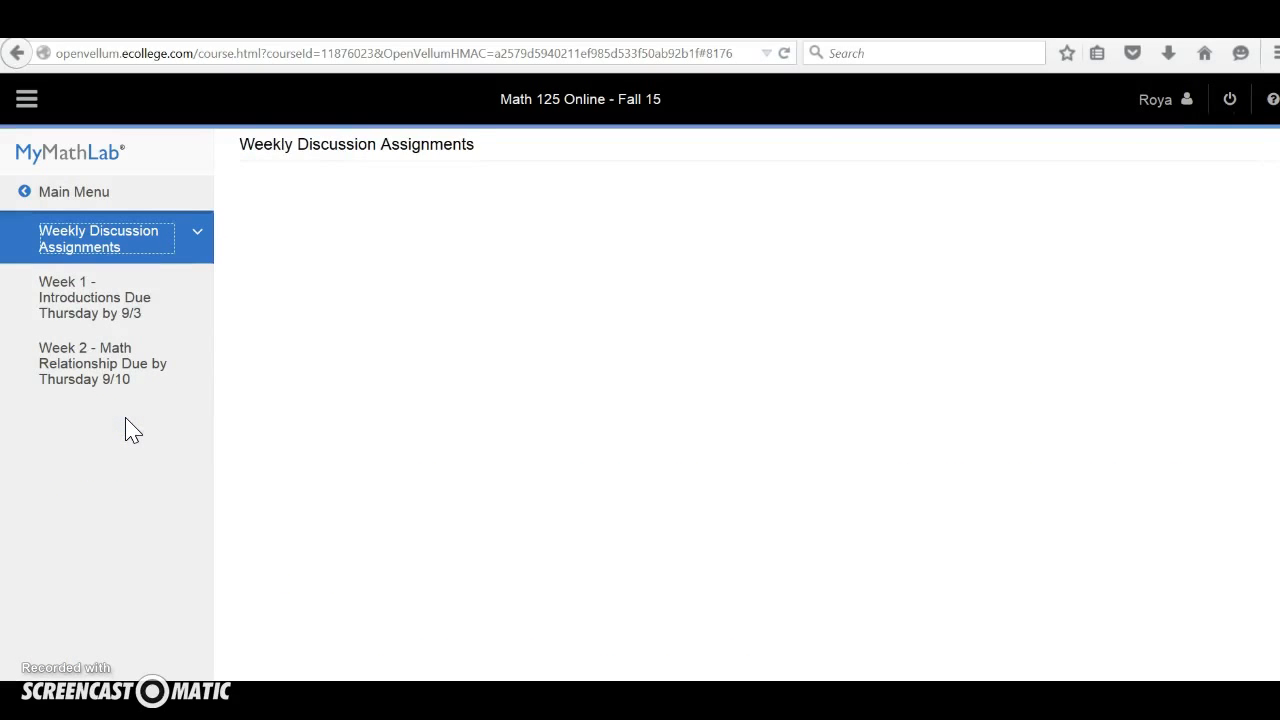
click(103, 289)
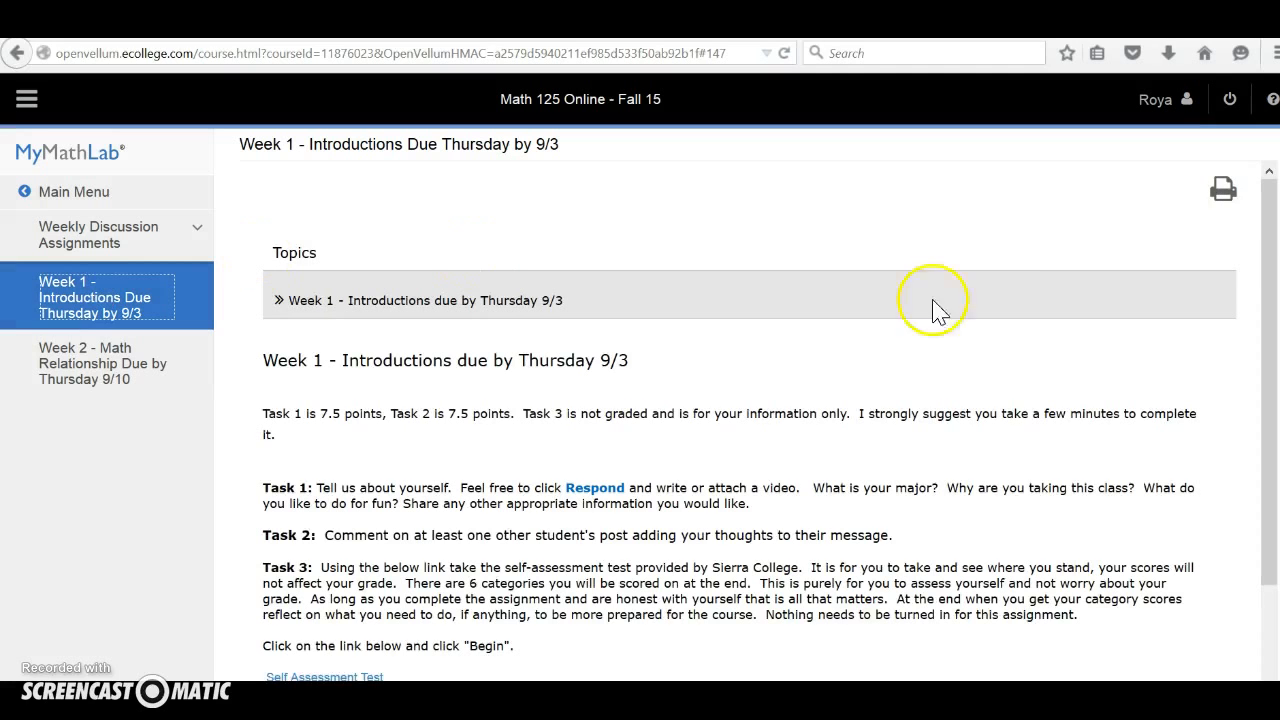
drag(1274, 205, 1275, 314)
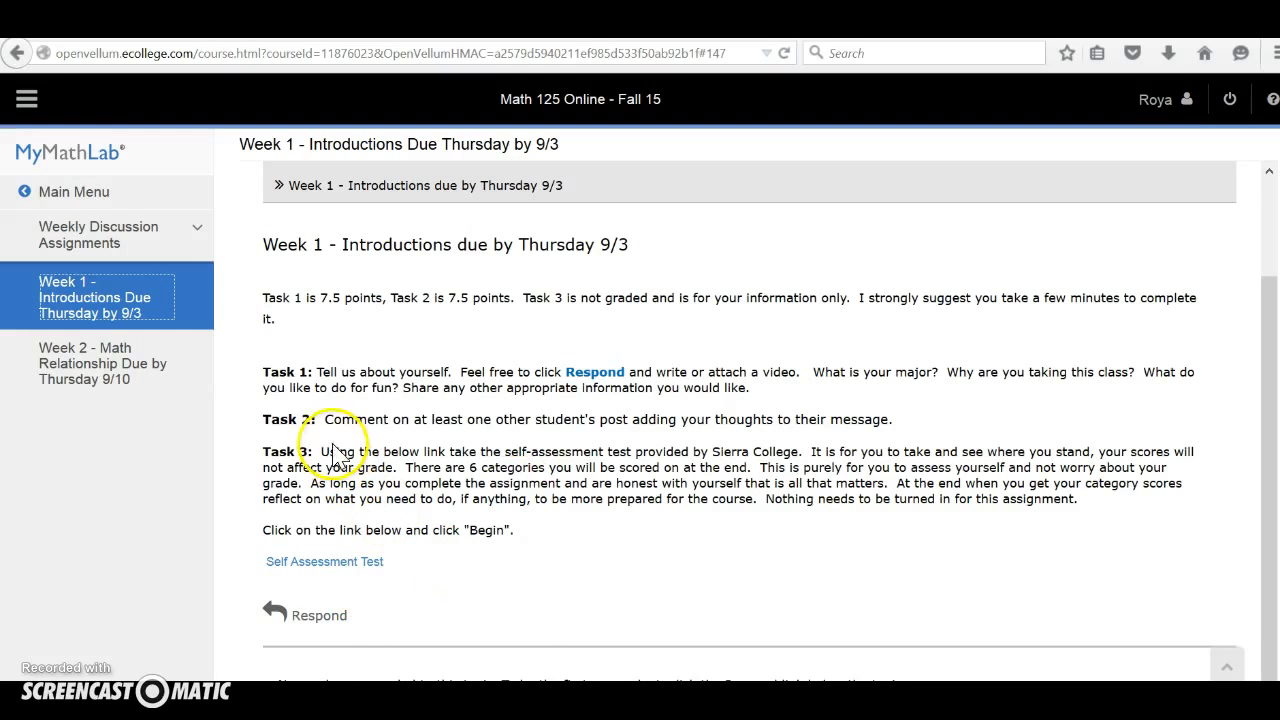
Post a response to the Week 1 - Introductions topic with subject "About Me" and message "Hi...."
click(314, 616)
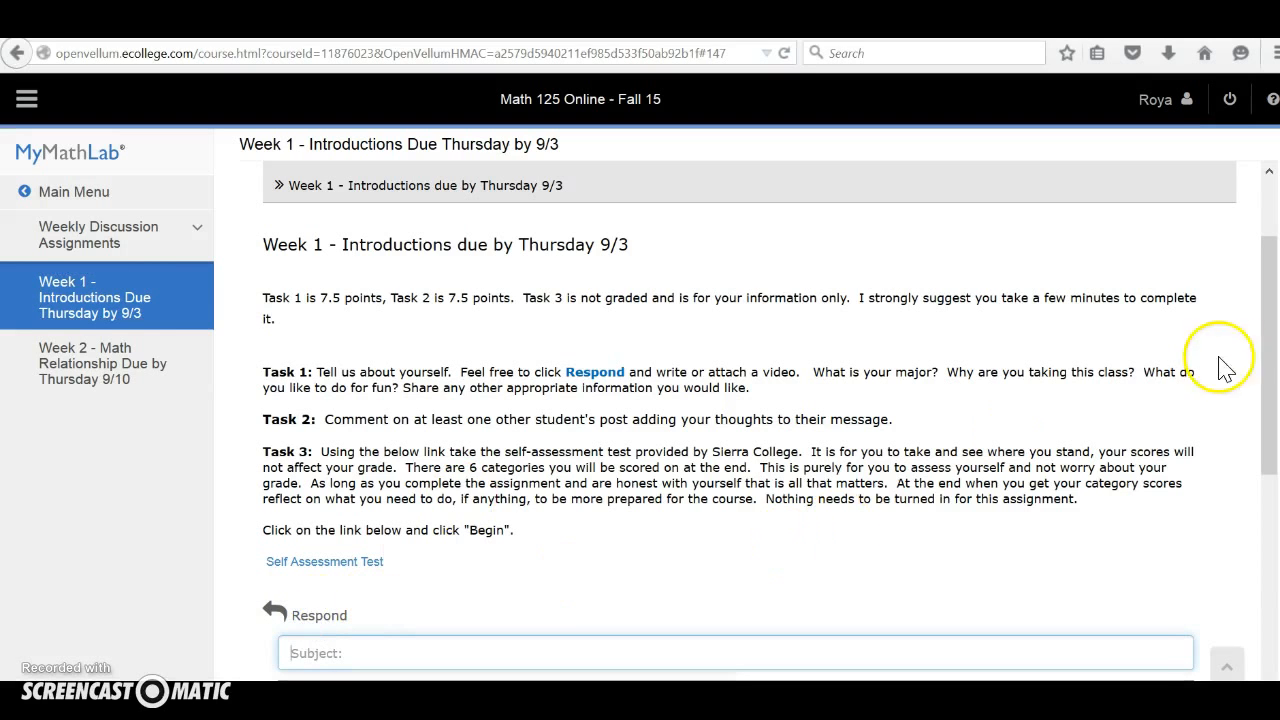
drag(1262, 290, 1272, 400)
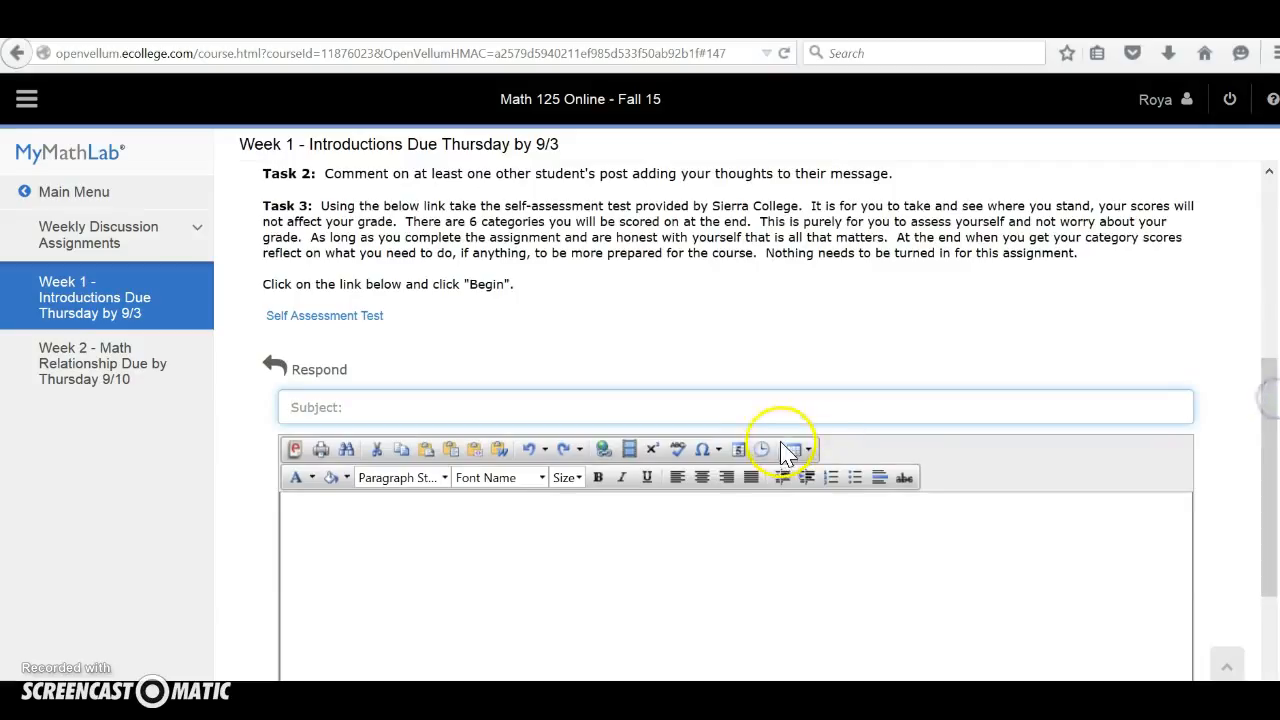
text(About Me)
click(388, 538)
text(Hi....)
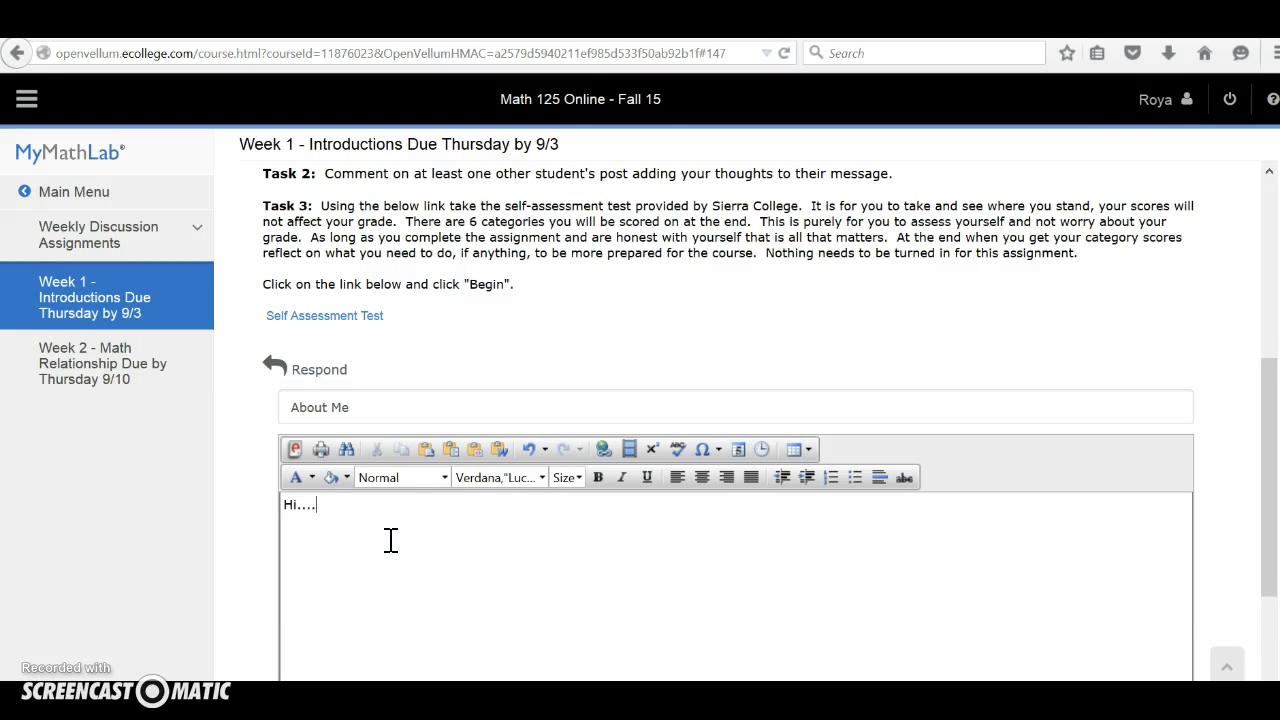
scroll(391, 540, up, 3)
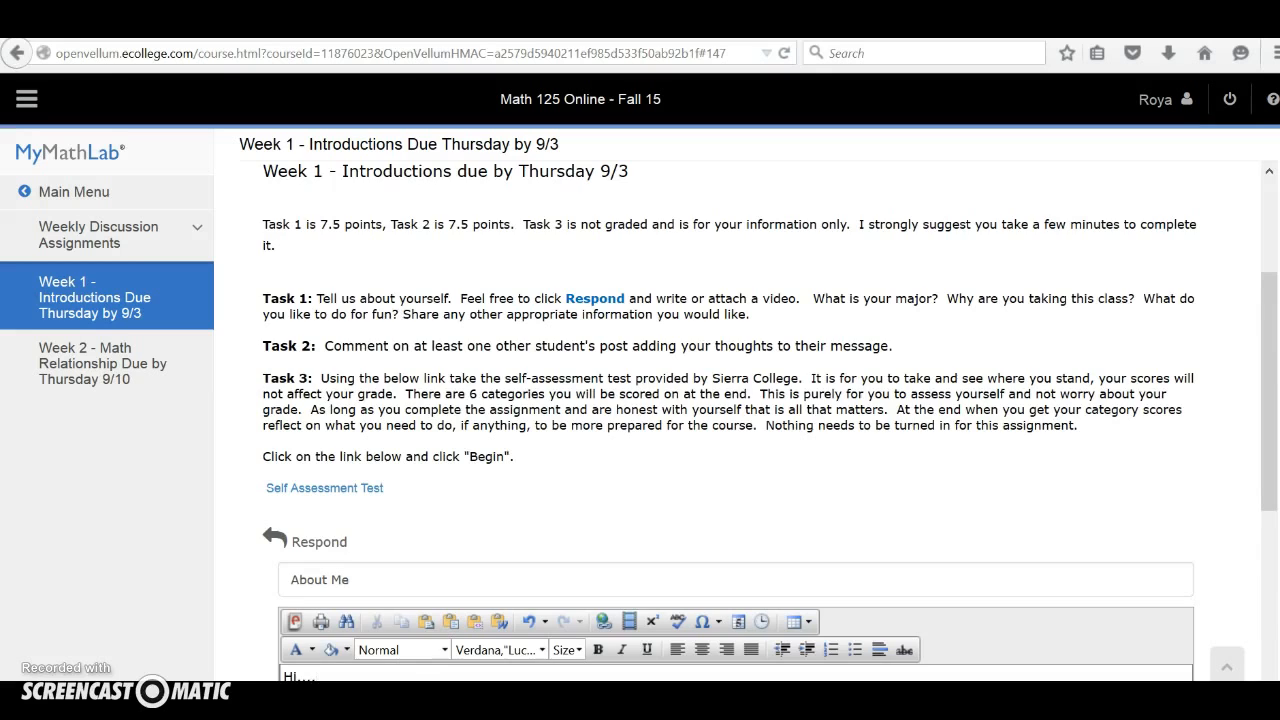
scroll(390, 550, down, 6)
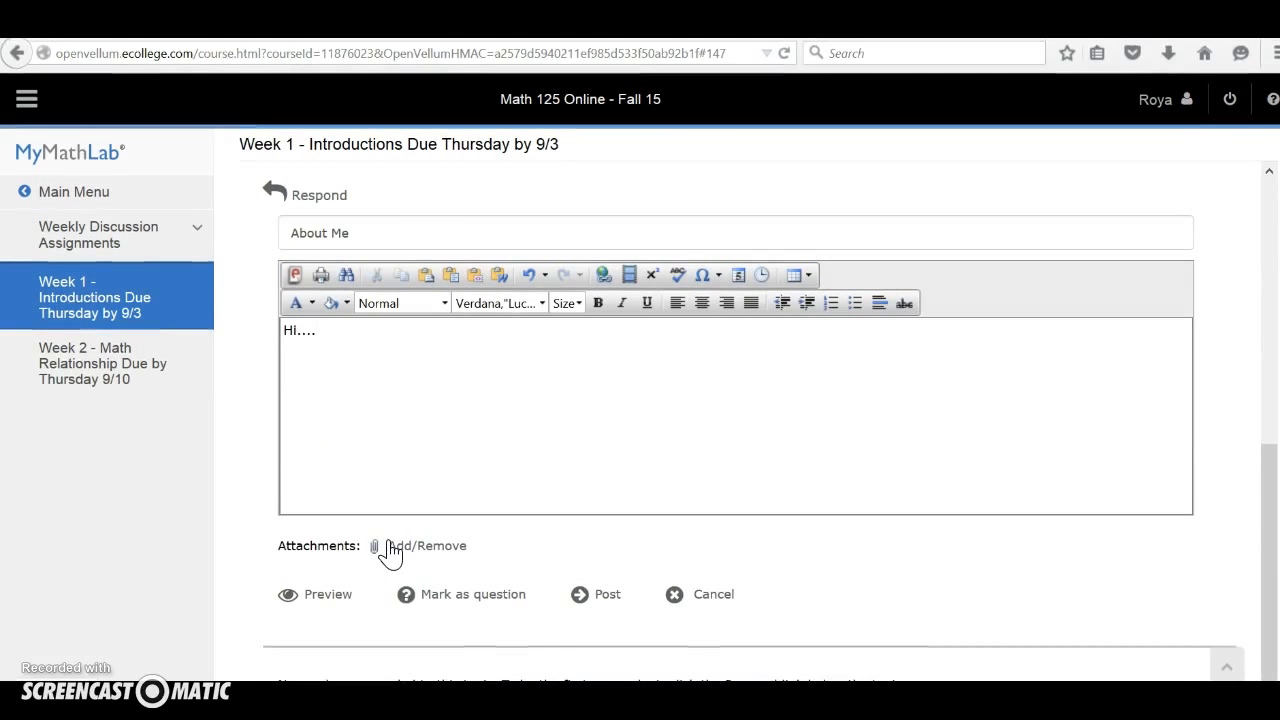
click(597, 594)
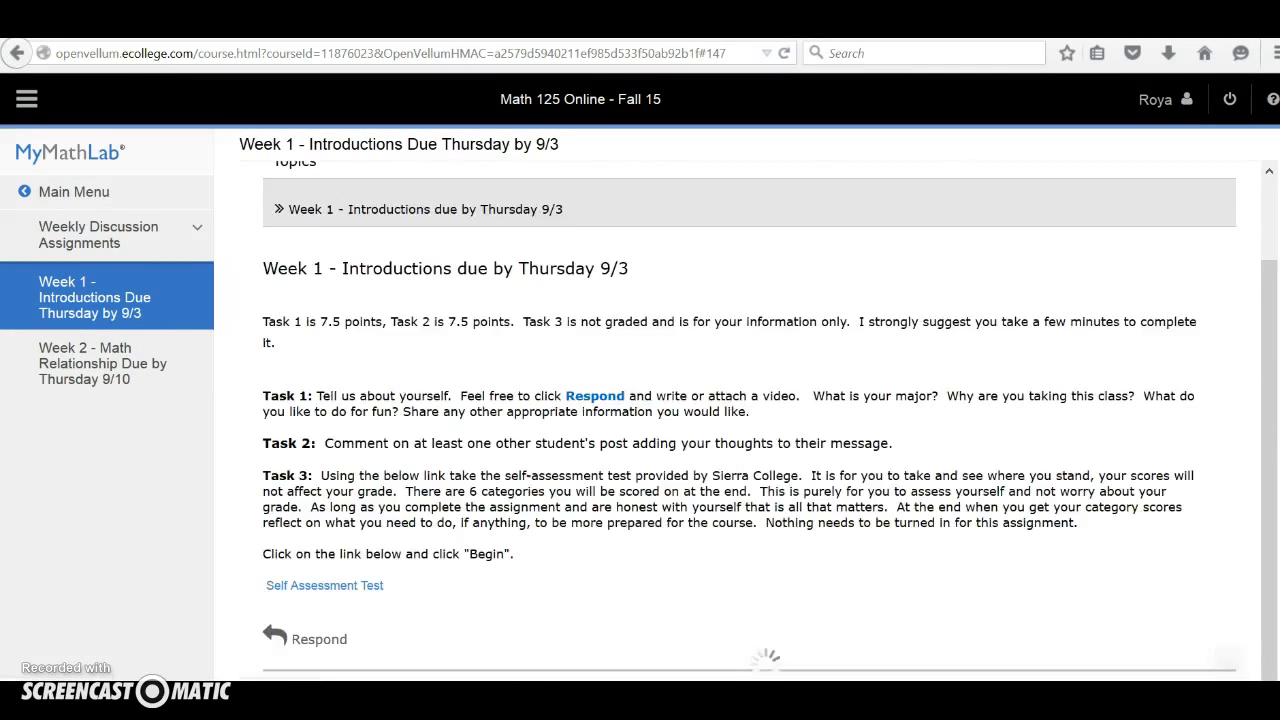
scroll(740, 420, down, 1)
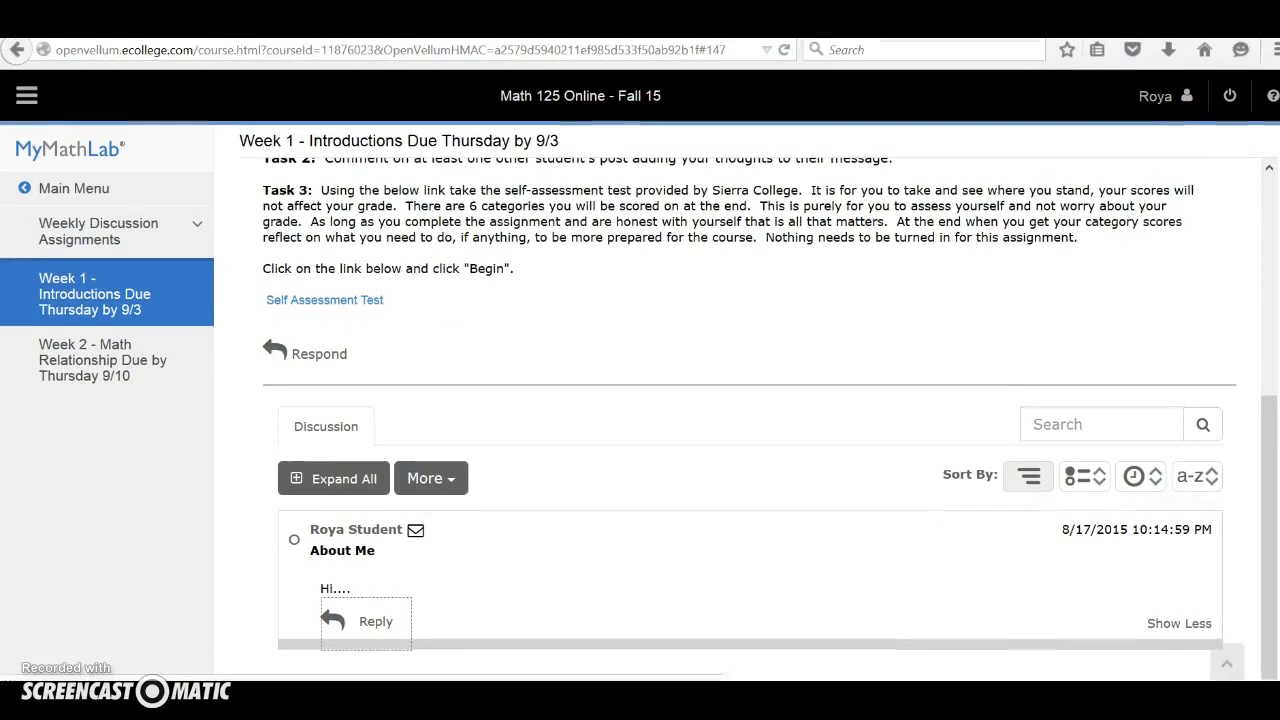
scroll(600, 466, up, 3)
scroll(600, 466, down, 3)
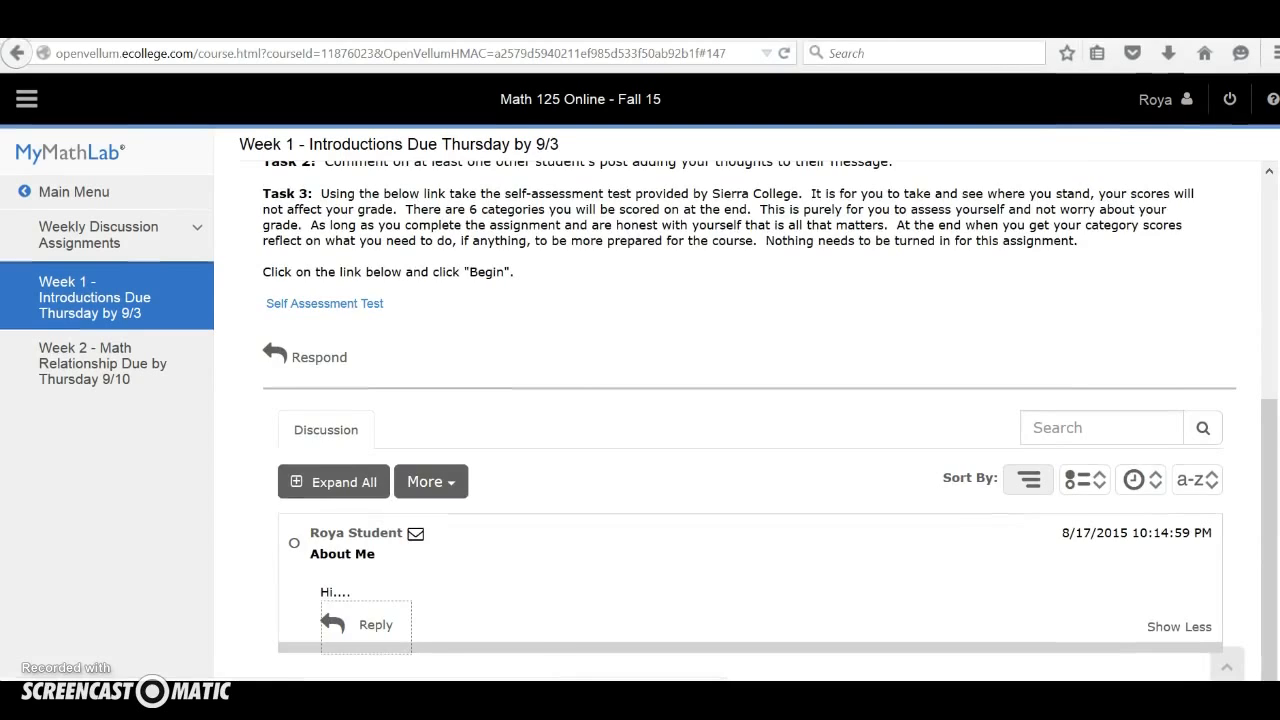
Post a reply reading "Hi..." to the "About Me" message in the Week 1 discussion
click(376, 625)
click(436, 538)
text(Hi)
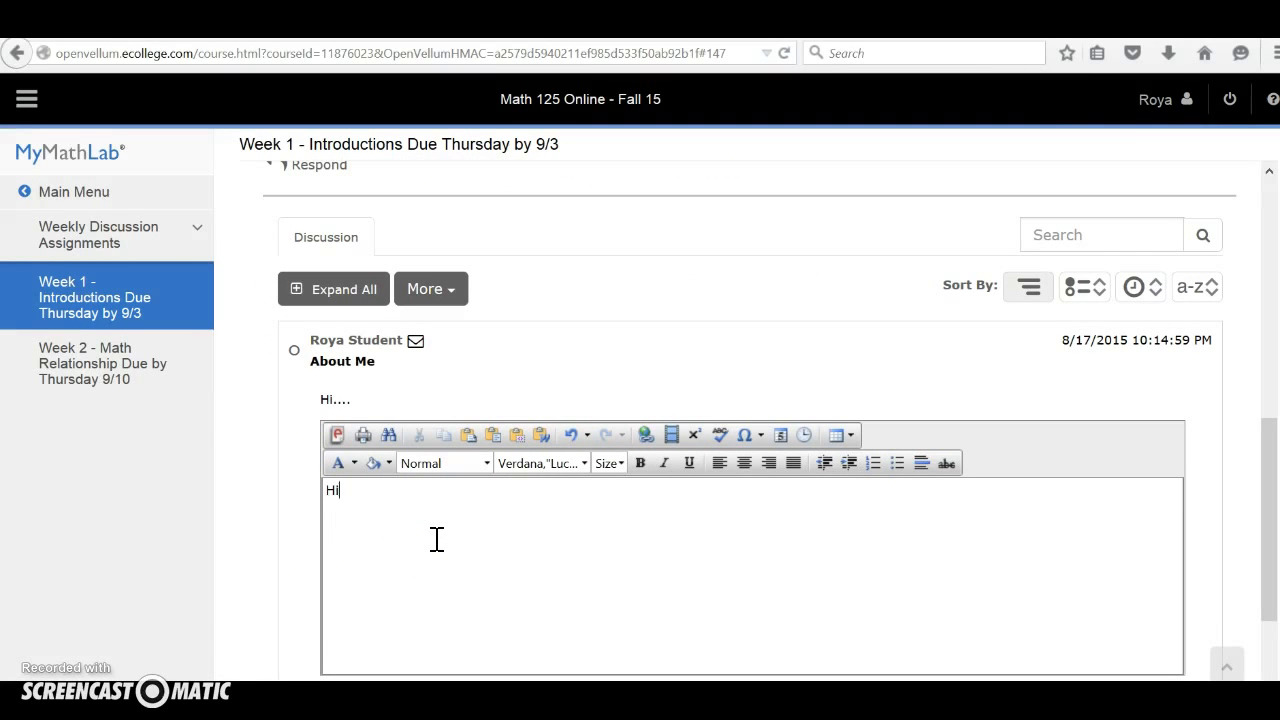
text(....)
scroll(436, 538, down, 3)
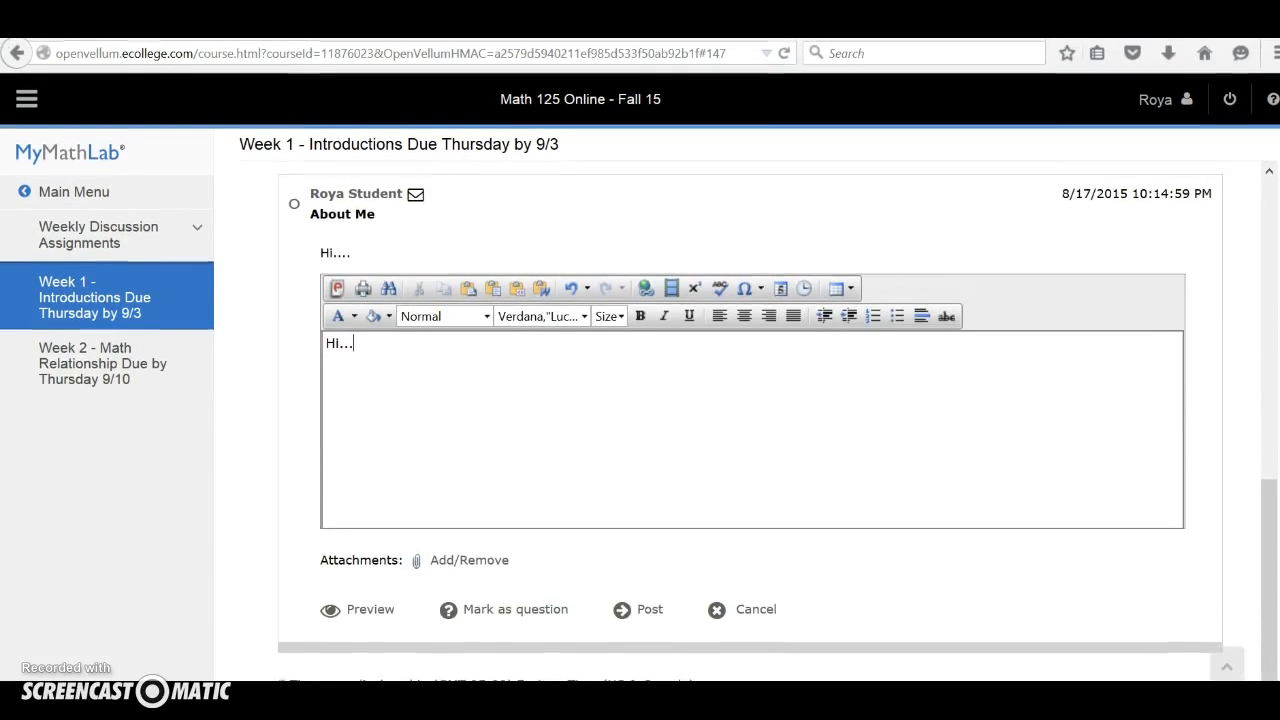
click(638, 610)
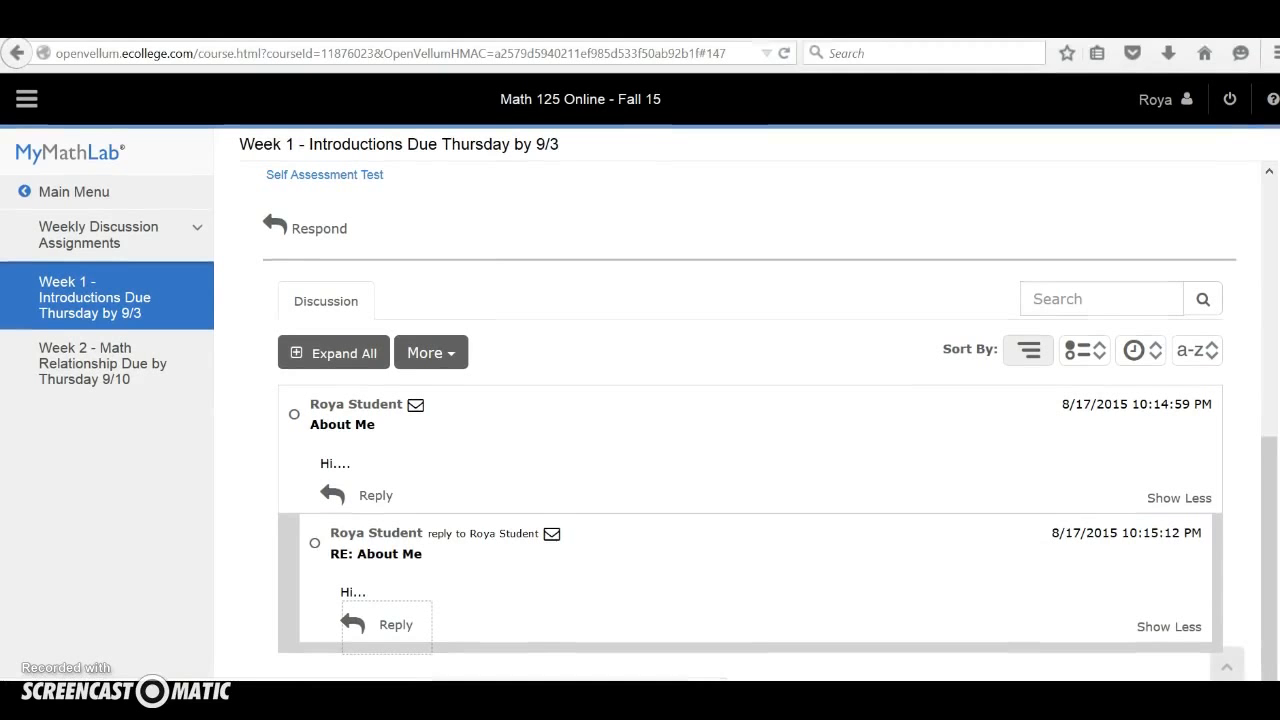
Look back over the Week 1 task instructions and view the Week 2 - Math Relationship discussion topic
scroll(750, 420, up, 5)
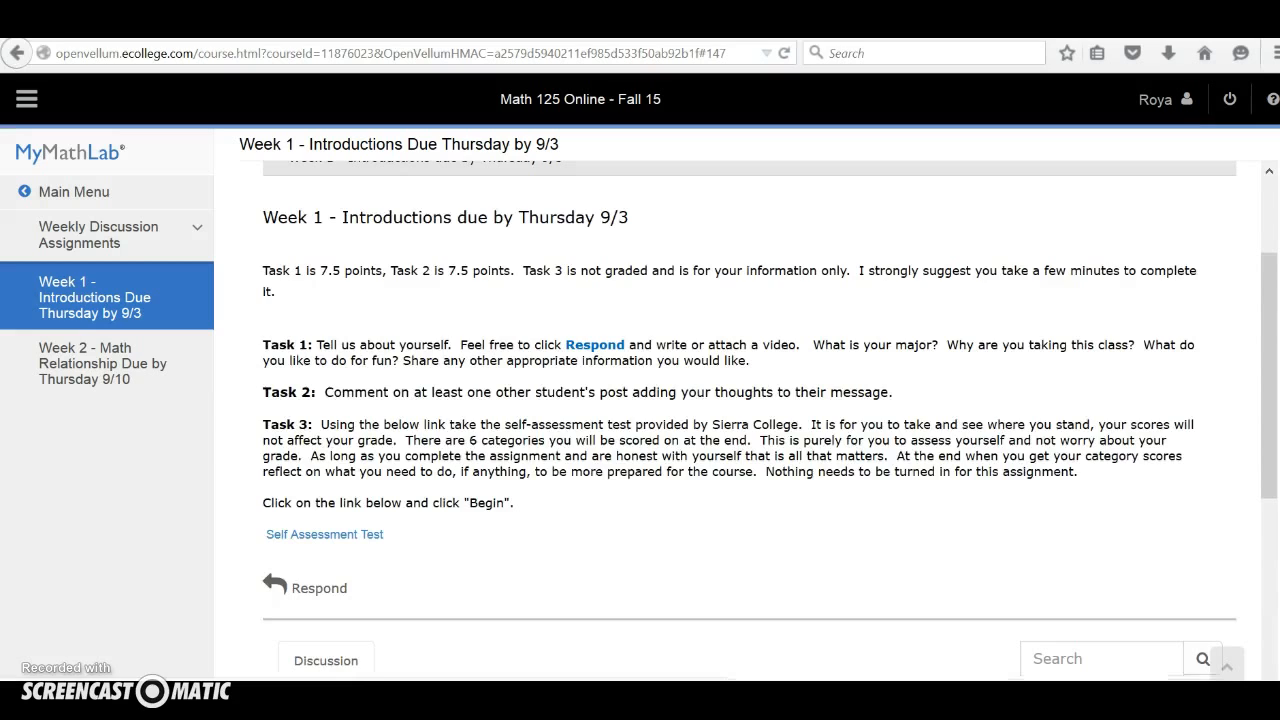
scroll(640, 614, up, 2)
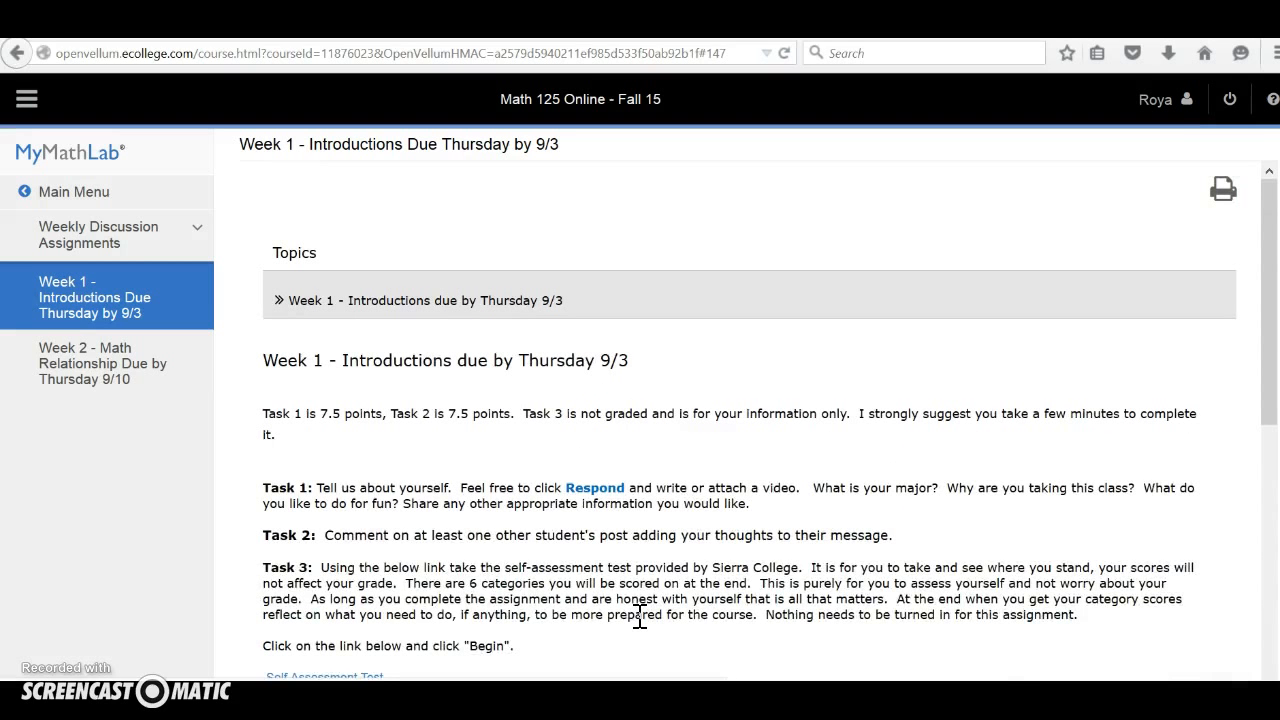
click(94, 374)
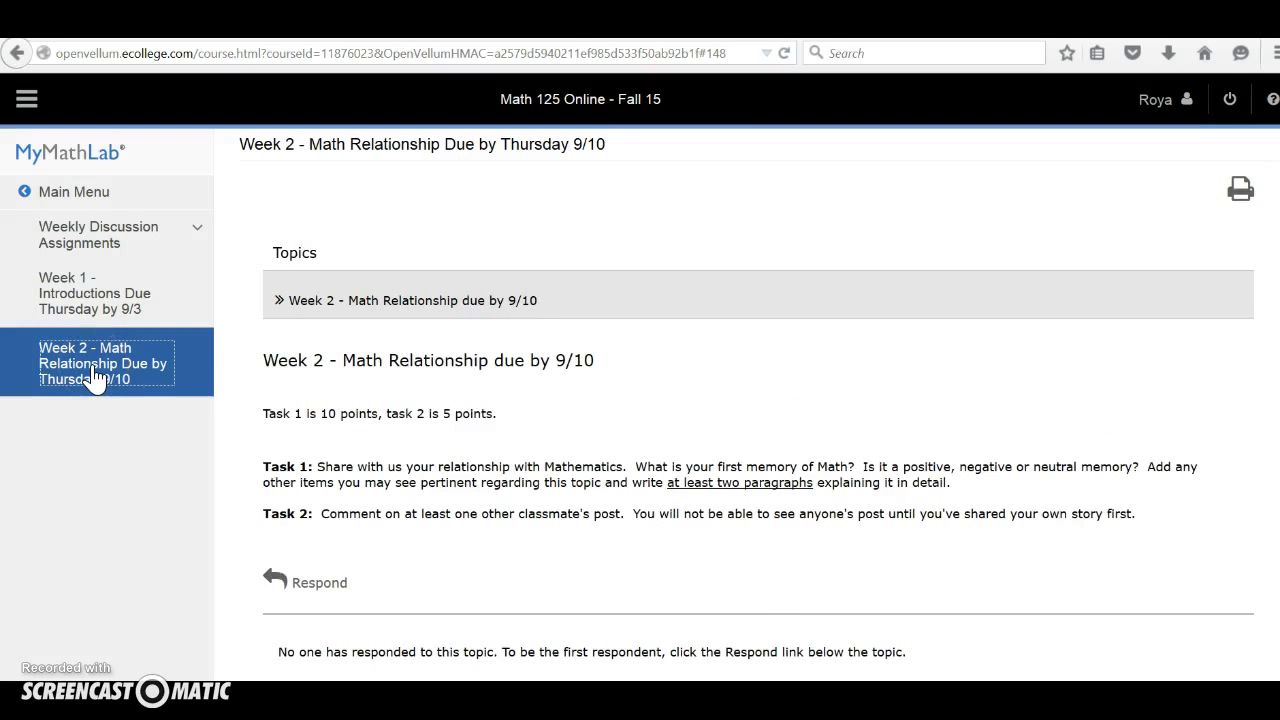
Return to the course calendar and view the Week 1 discussion through its September 3 entry
click(88, 193)
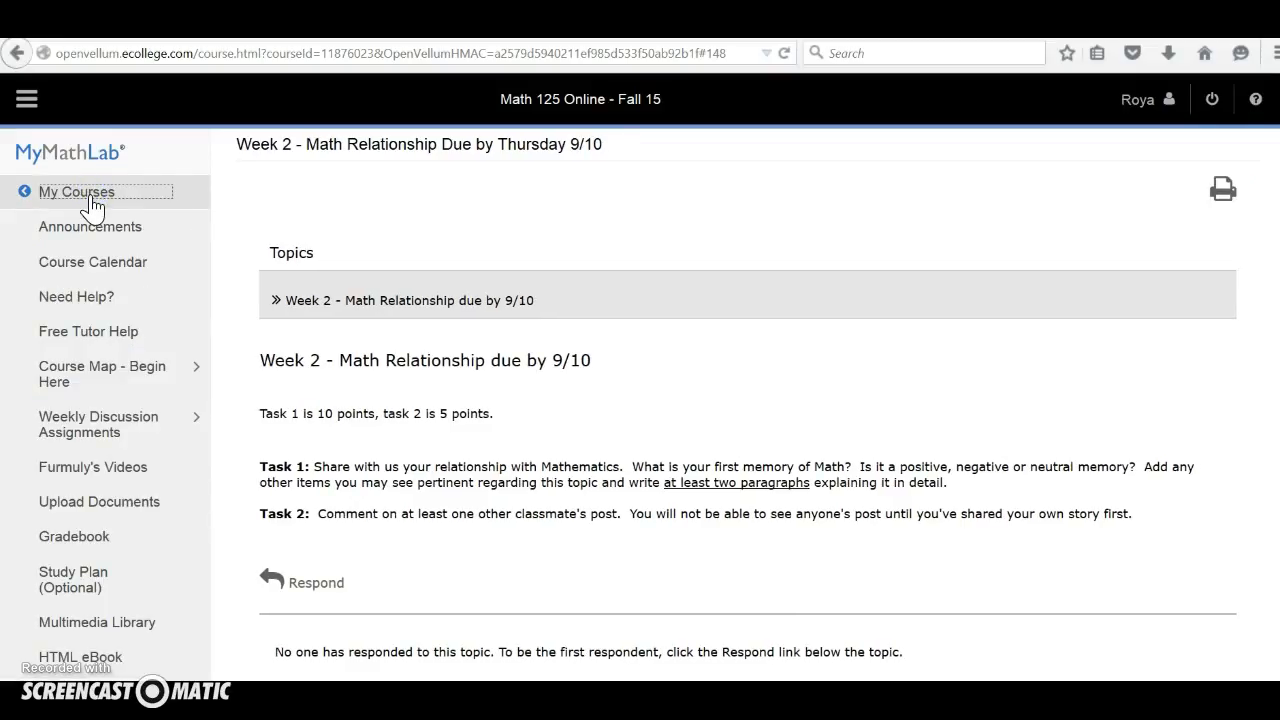
click(122, 262)
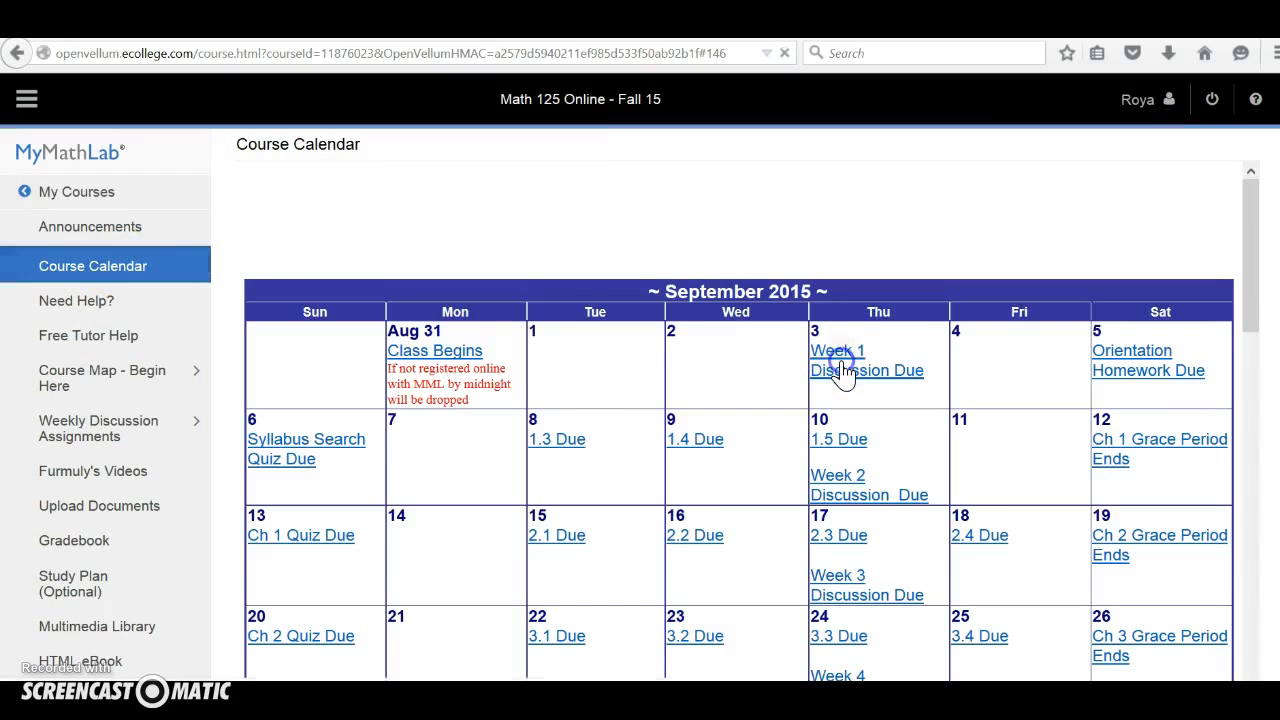
click(846, 366)
scroll(740, 420, down, 3)
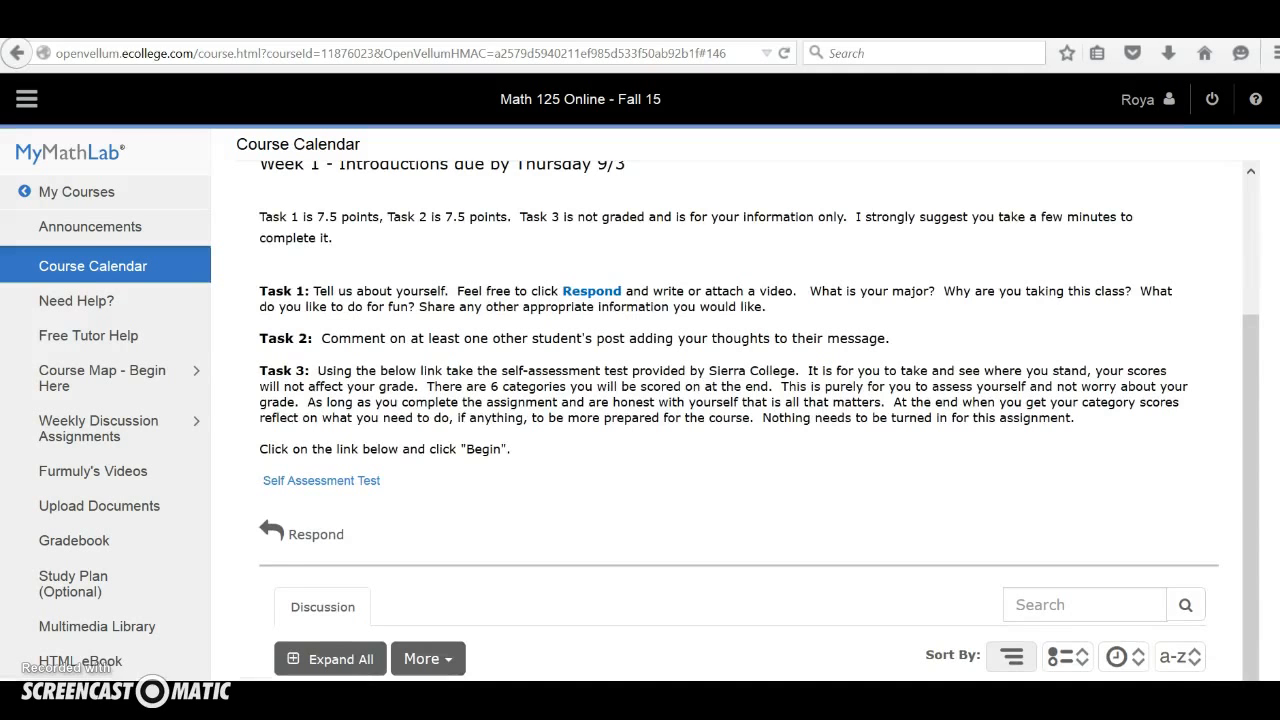
scroll(740, 420, up, 3)
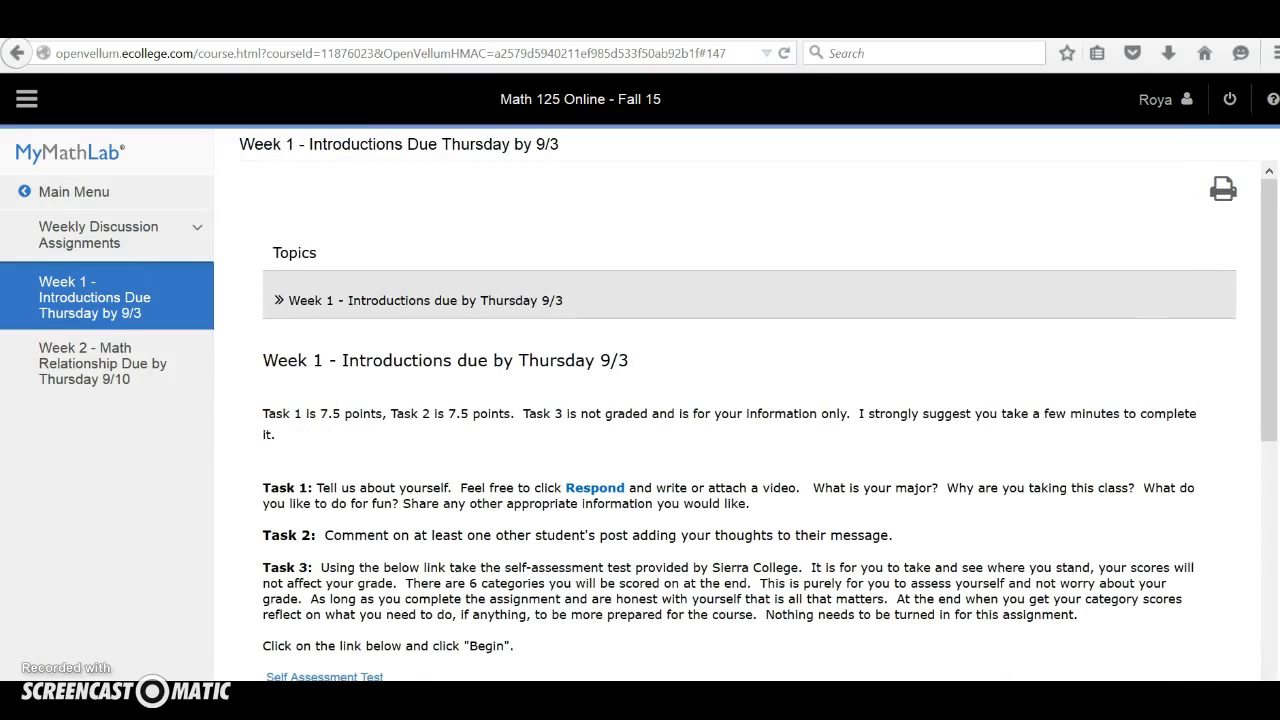
Start a new response to the Week 1 - Introductions topic with the subject "Chapter 2 problem 3"
scroll(740, 420, down, 3)
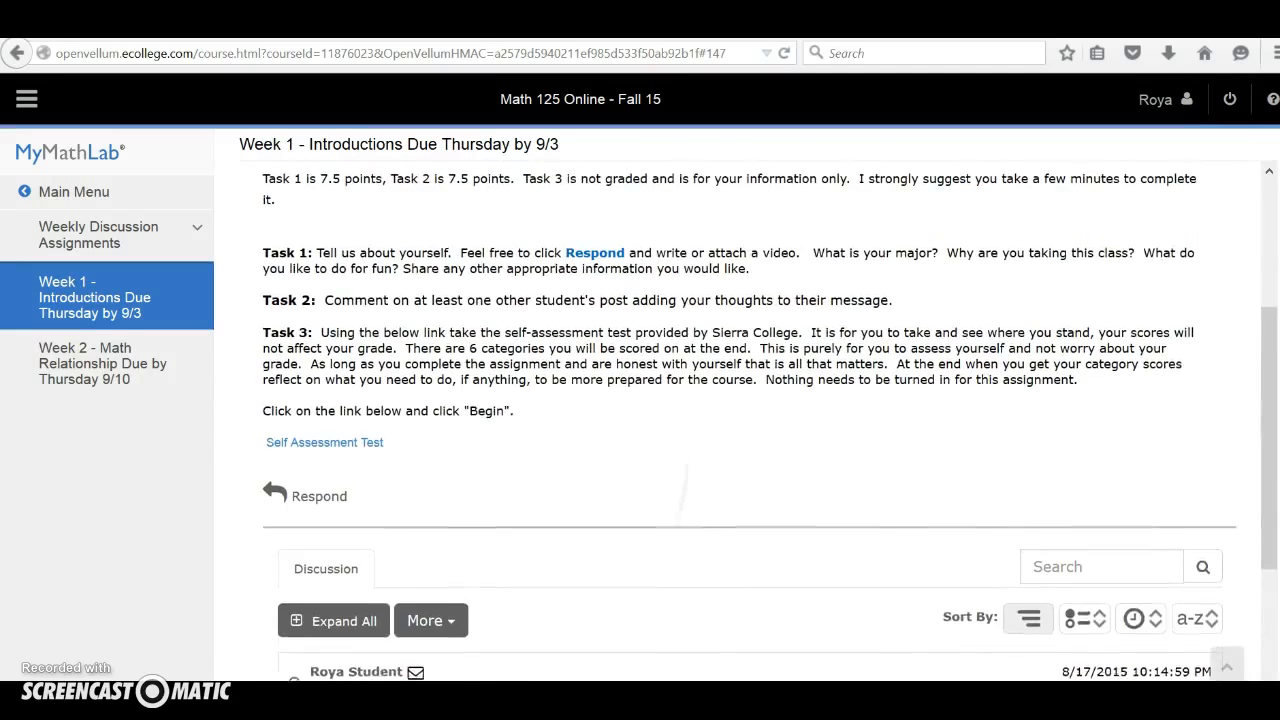
click(328, 535)
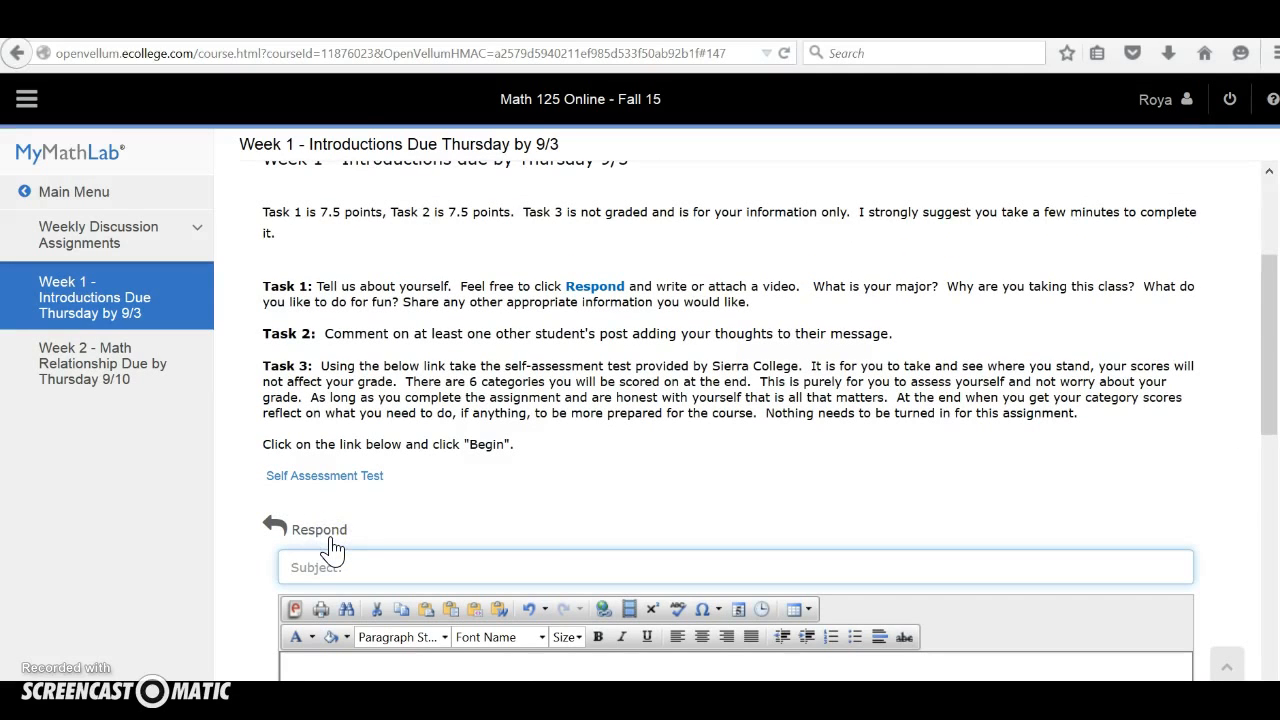
scroll(333, 549, down, 3)
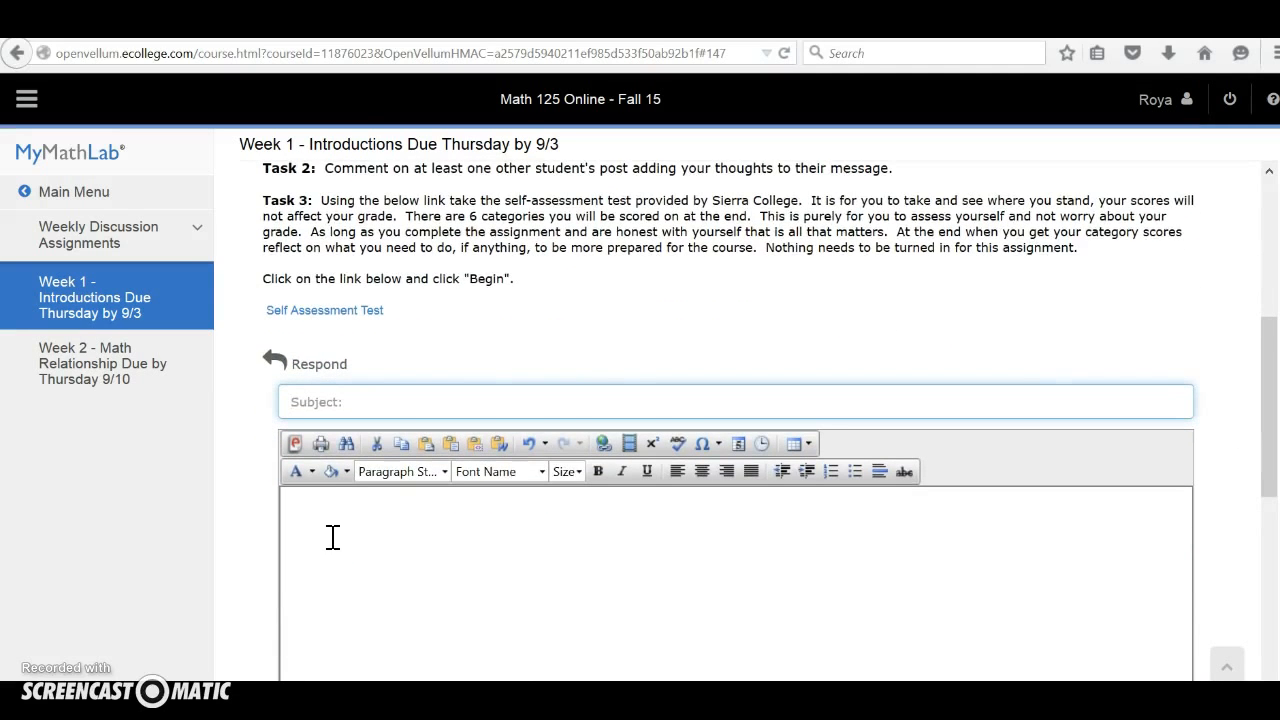
text(Chapte)
text(r 1 )
text(P)
text(ro)
key(BackSpace)
key(BackSpace)
key(BackSpace)
text(2 problem )
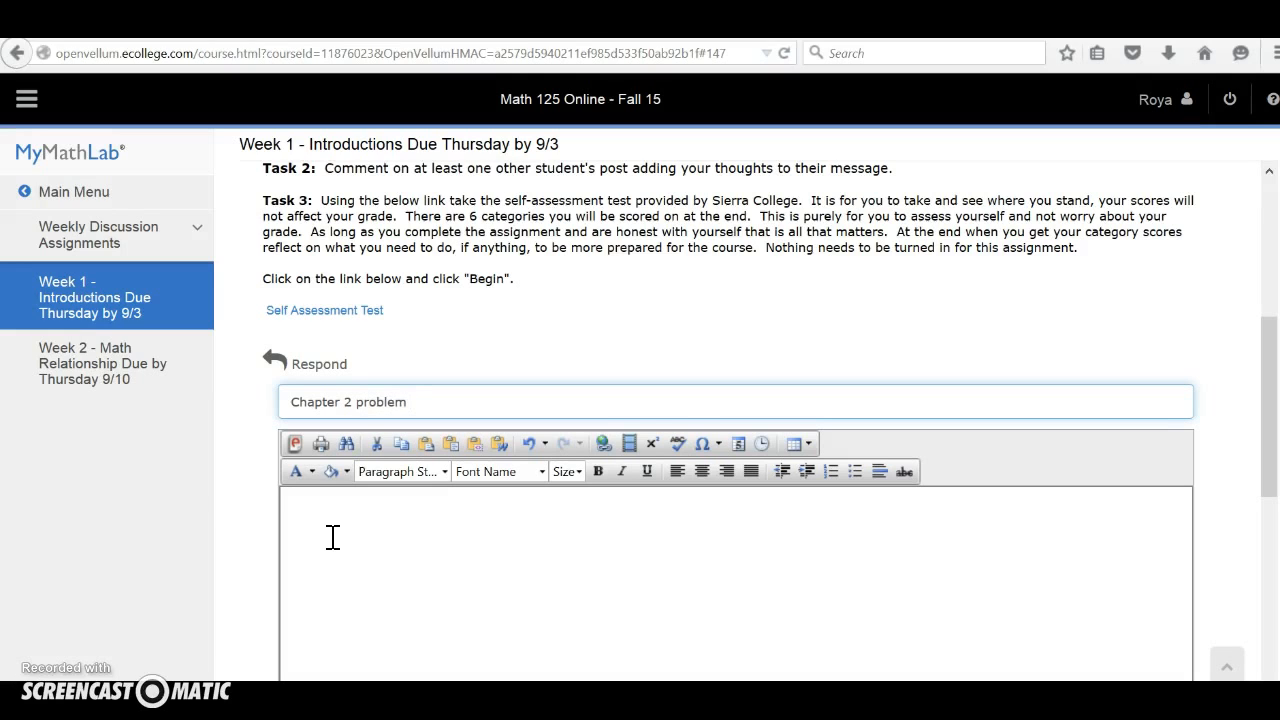
text(2)
key(BackSpace)
text(3)
Build the equation 2/3 x + 1/3 = 9 with stacked fractions in an equation editor opened from the message body
click(381, 528)
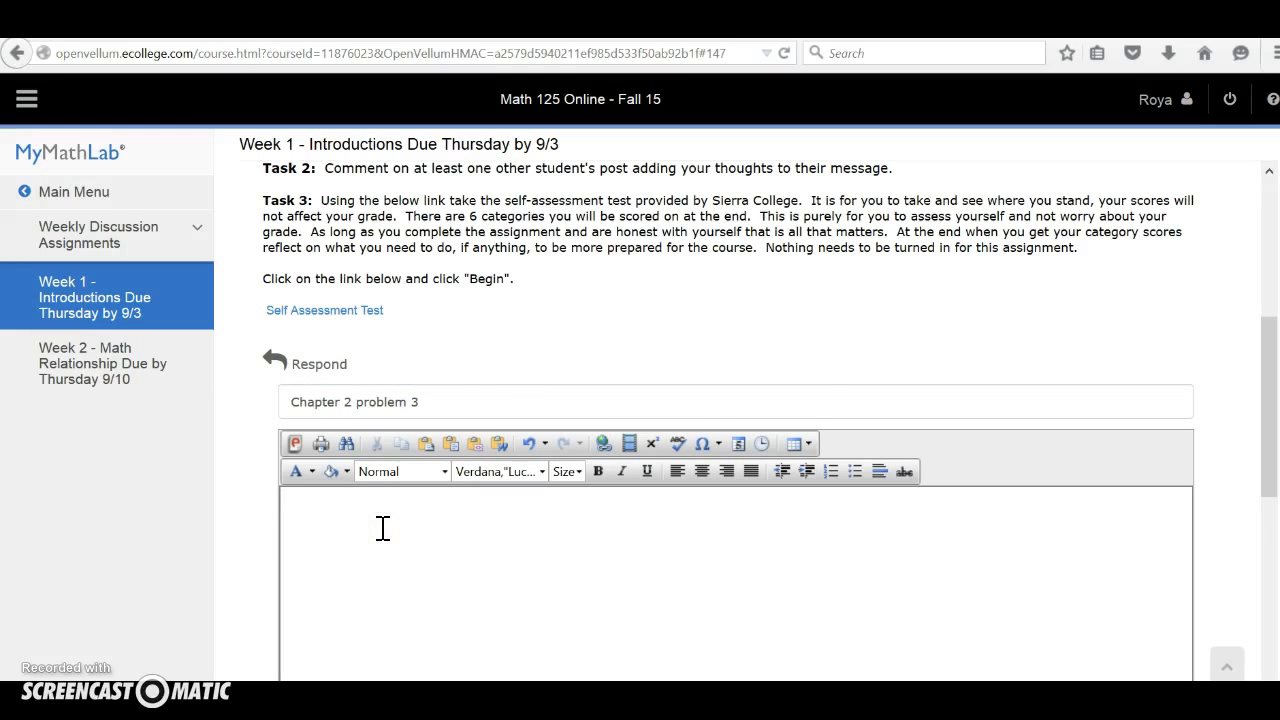
click(656, 443)
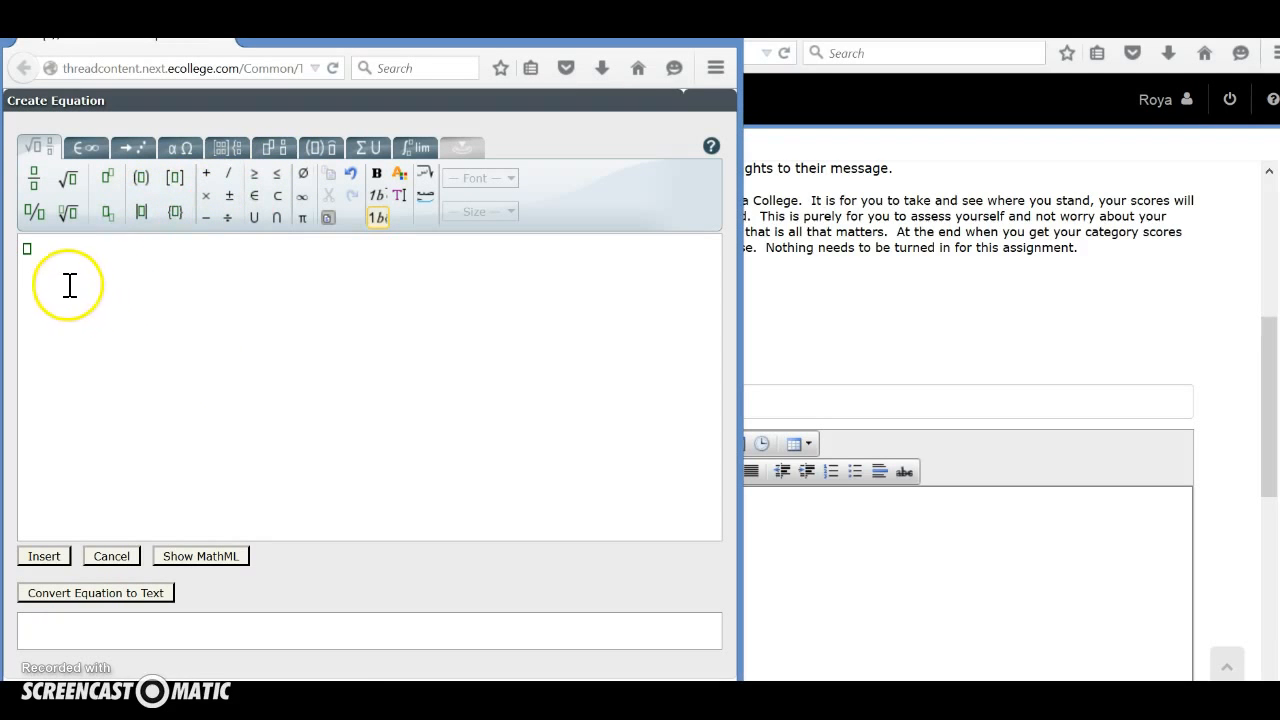
click(40, 178)
text(2)
key(Tab)
text(3)
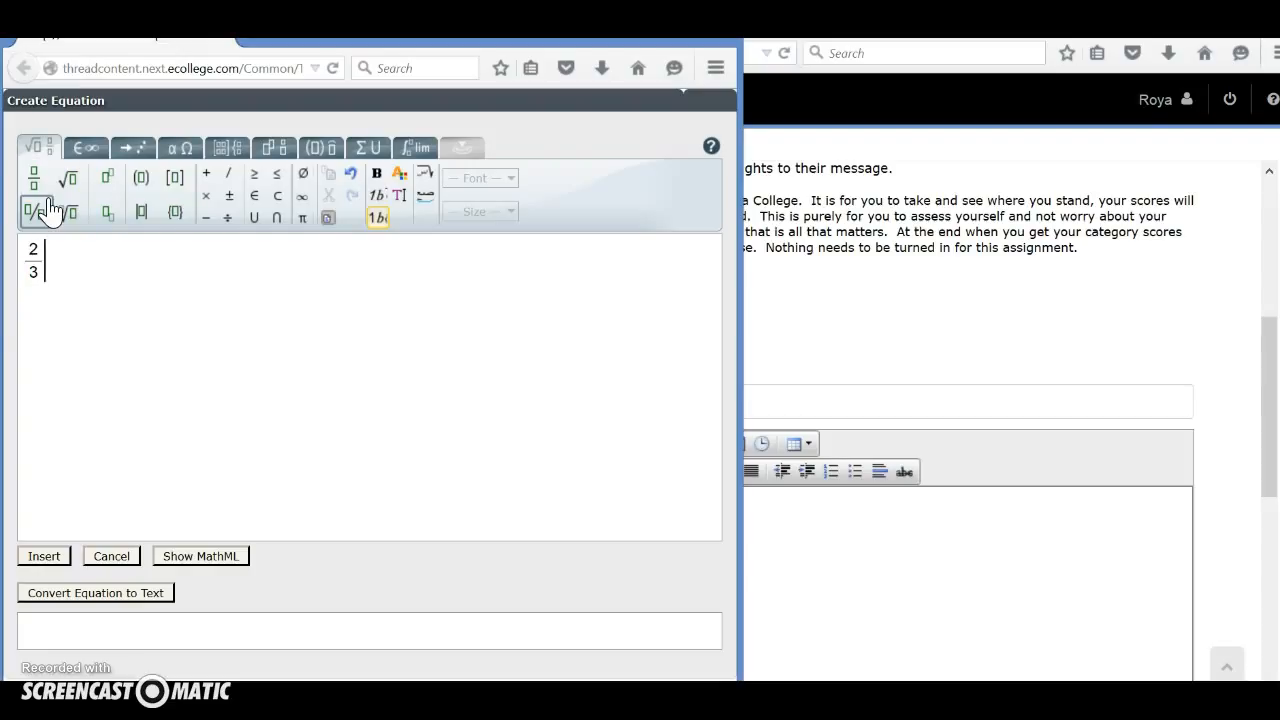
key(Left)
text(x+)
click(37, 181)
text(1/3=9)
Add a blank line above the equation and insert it into the message body
click(36, 250)
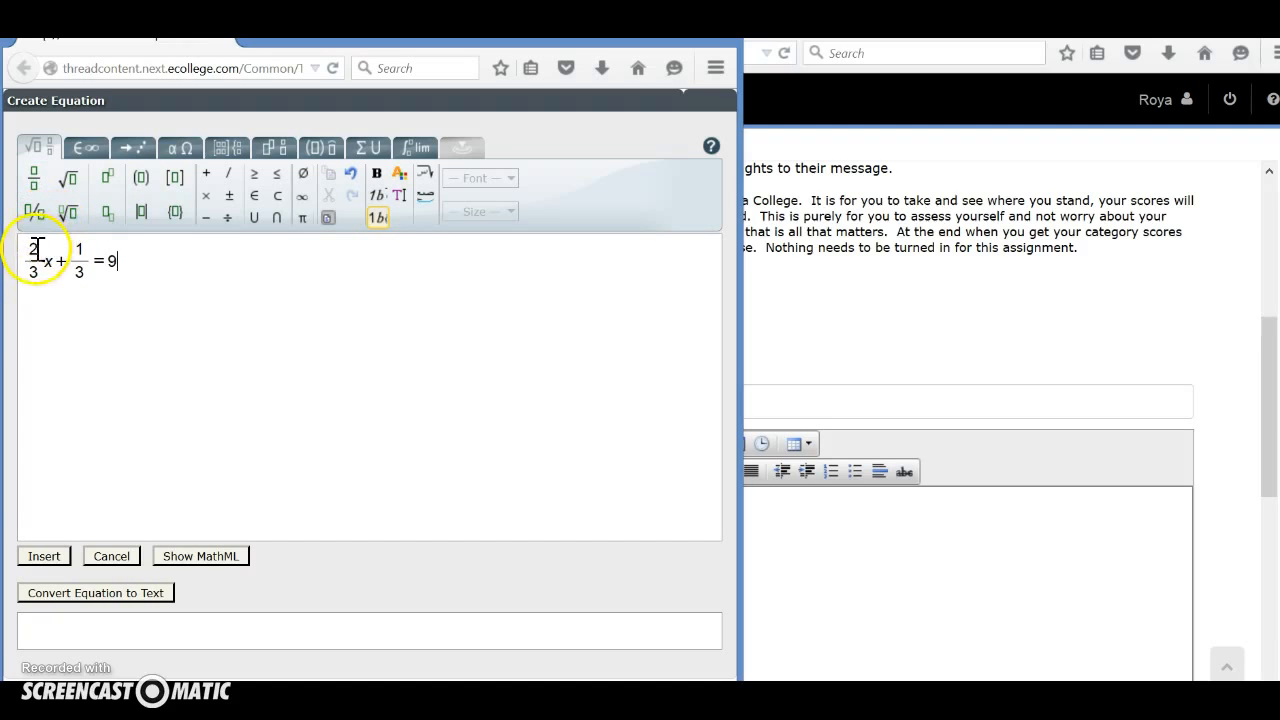
click(26, 263)
key(Return)
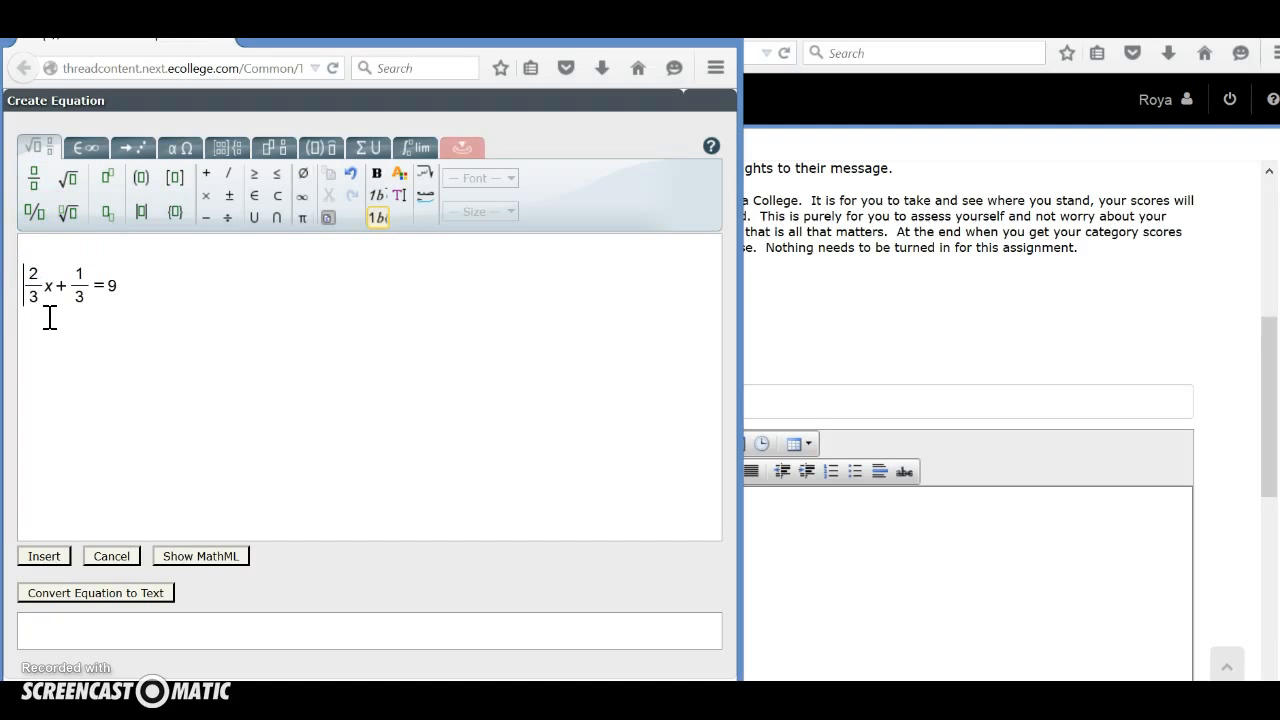
key(Right)
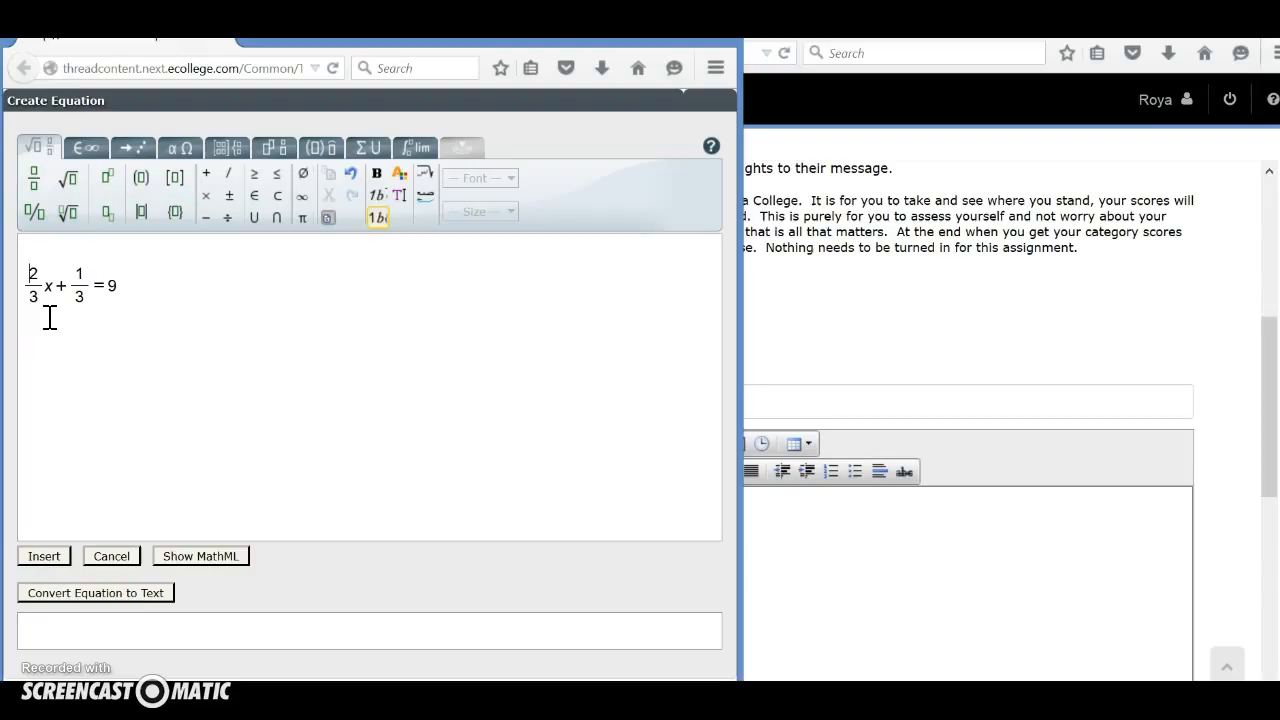
click(48, 558)
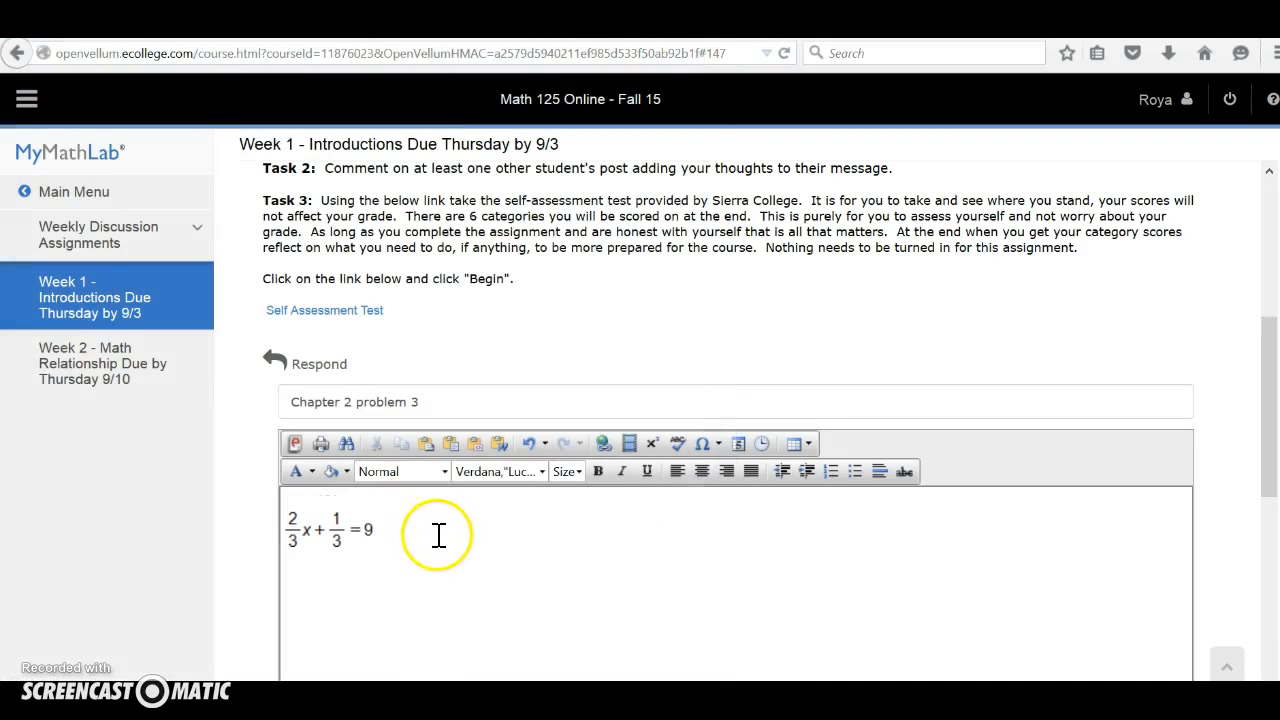
Write the equation as plain text, "2/3x+1/3=9", on a new line below the inserted one
key(Return)
text(2/3x+1/3=9)
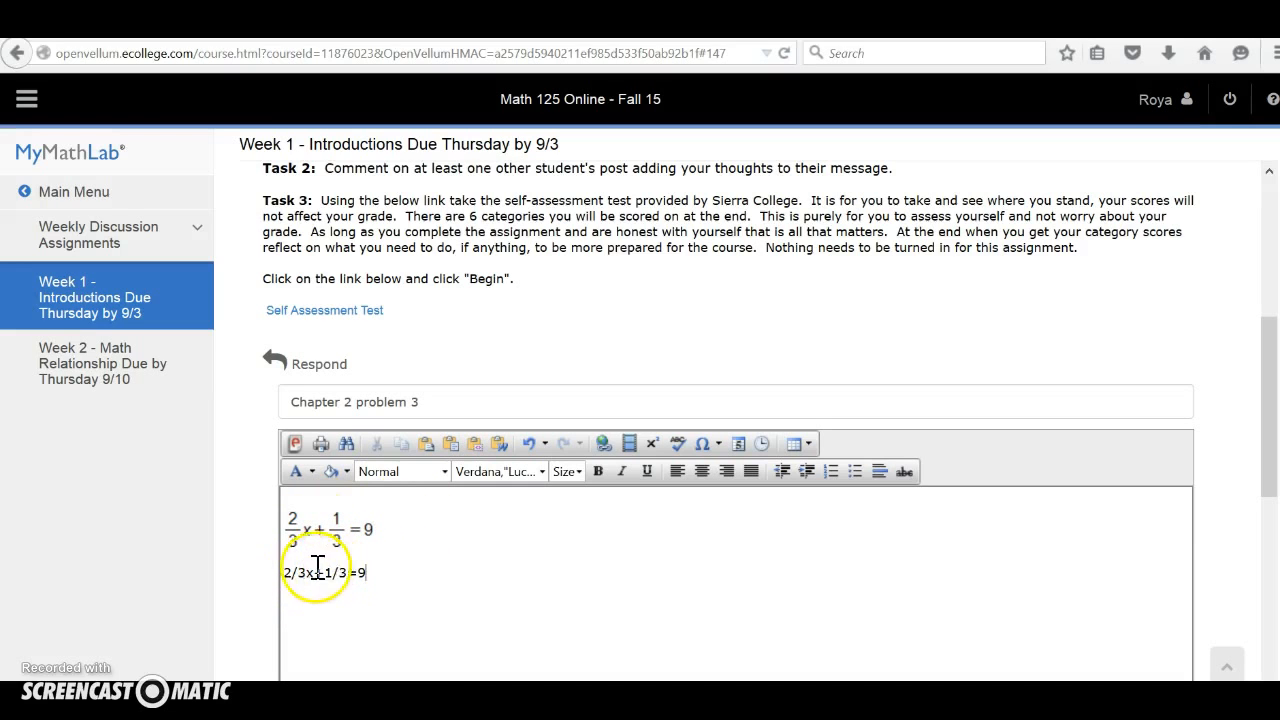
click(287, 572)
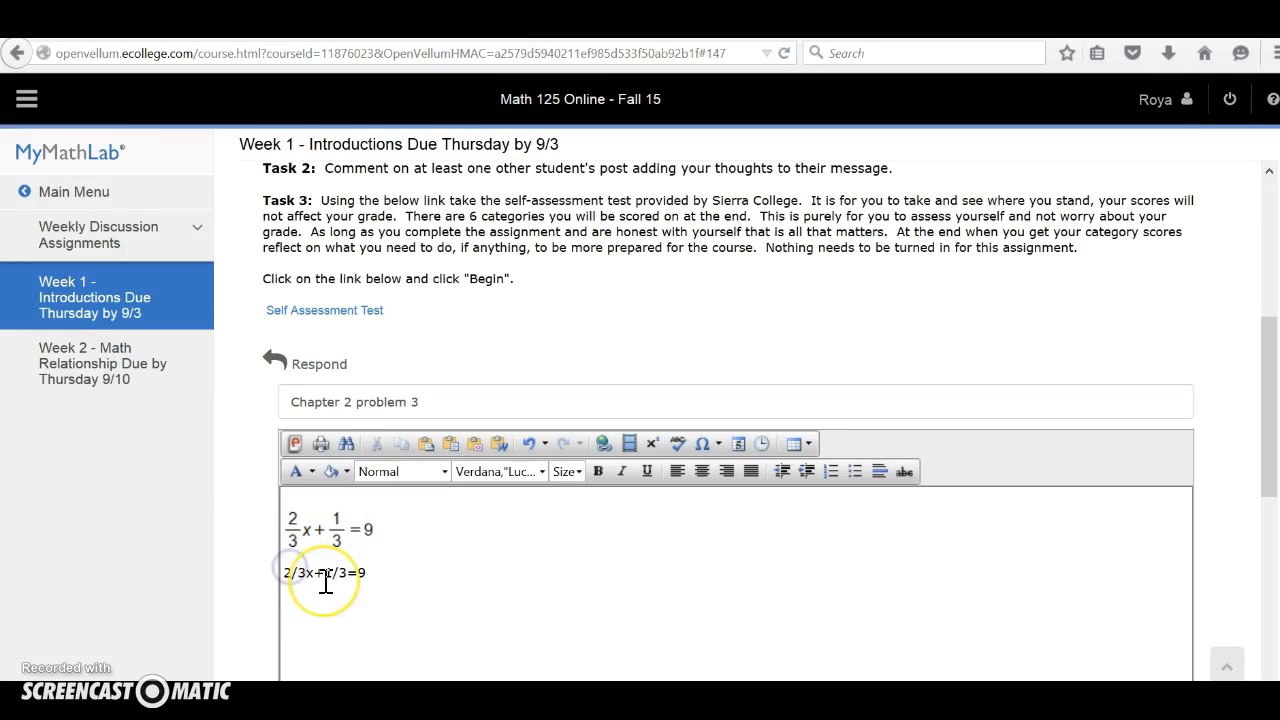
Enclose the fraction 2/3 in parentheses in the plain-text equation so that it begins "(2/3)x"
text(()
key(Right)
key(Right)
text())
click(290, 530)
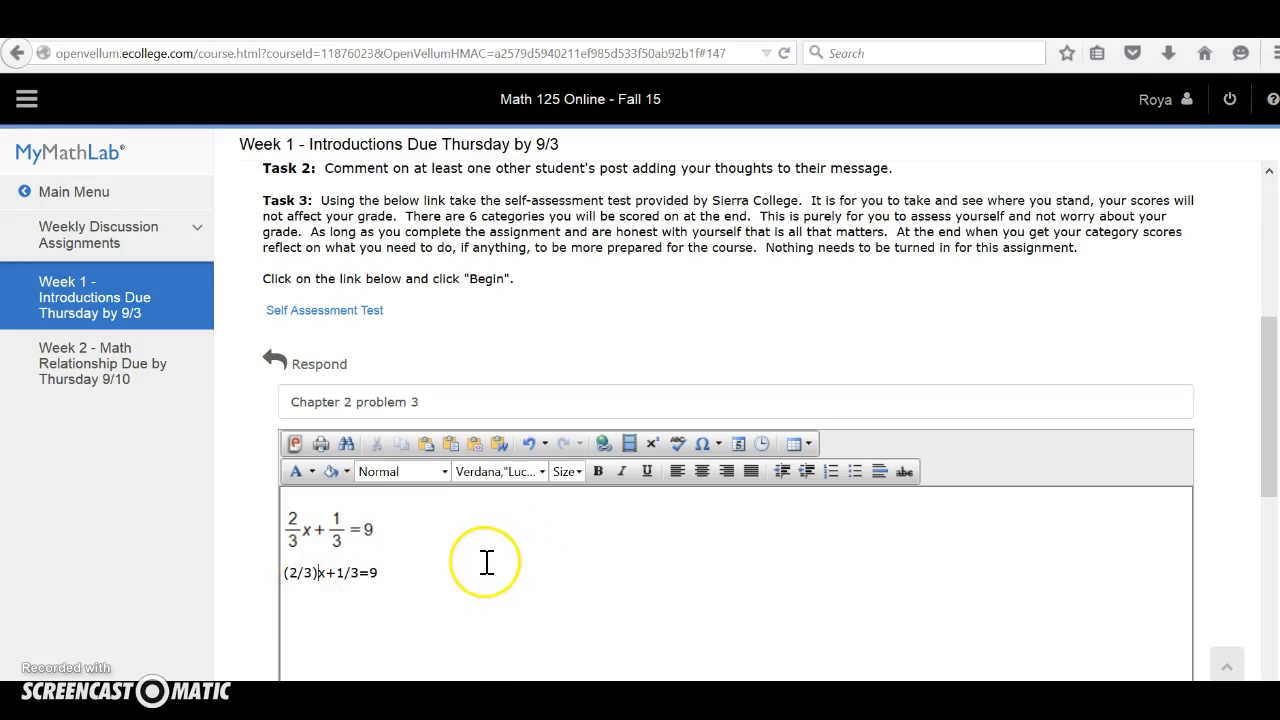
Delete the whole plain-text equation below the inserted stacked-fraction equation
click(396, 570)
key(BackSpace)
key(BackSpace)
key(BackSpace)
key(BackSpace)
key(BackSpace)
key(BackSpace)
key(BackSpace)
key(BackSpace)
key(BackSpace)
key(BackSpace)
key(BackSpace)
key(BackSpace)
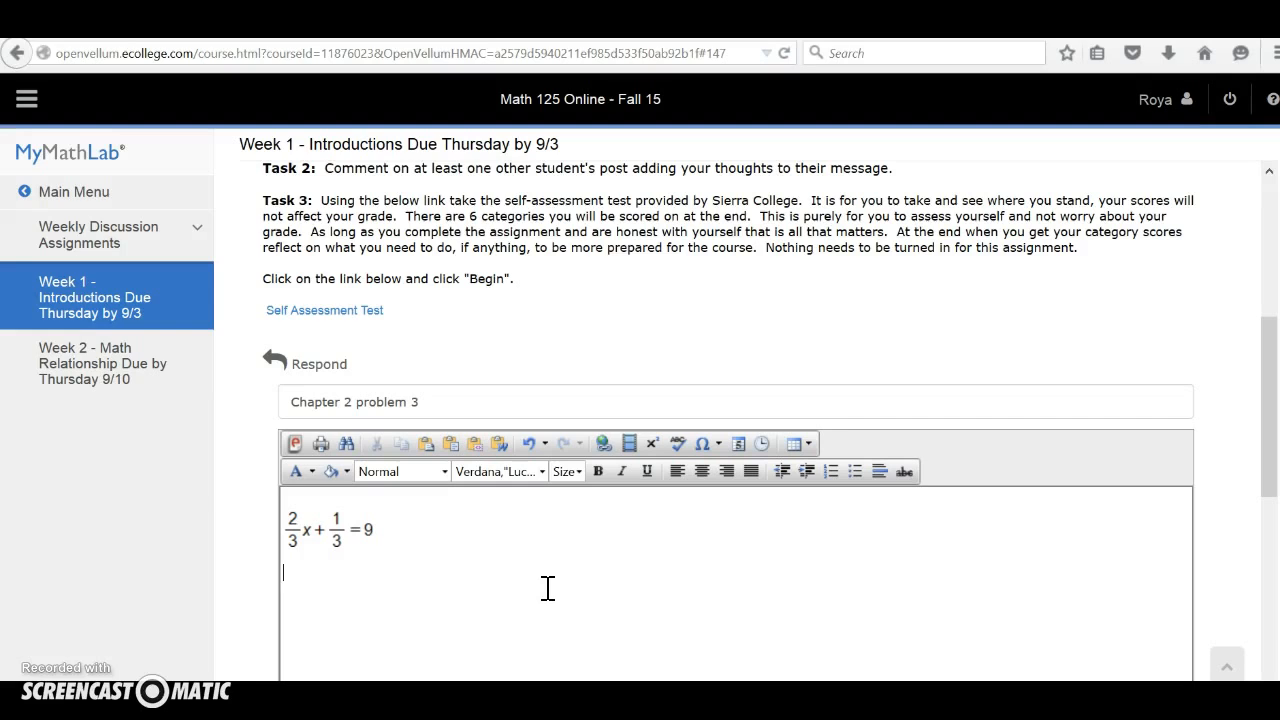
Post the "Chapter 2 problem 3" response and check the equation in the Week 1 discussion thread
click(311, 538)
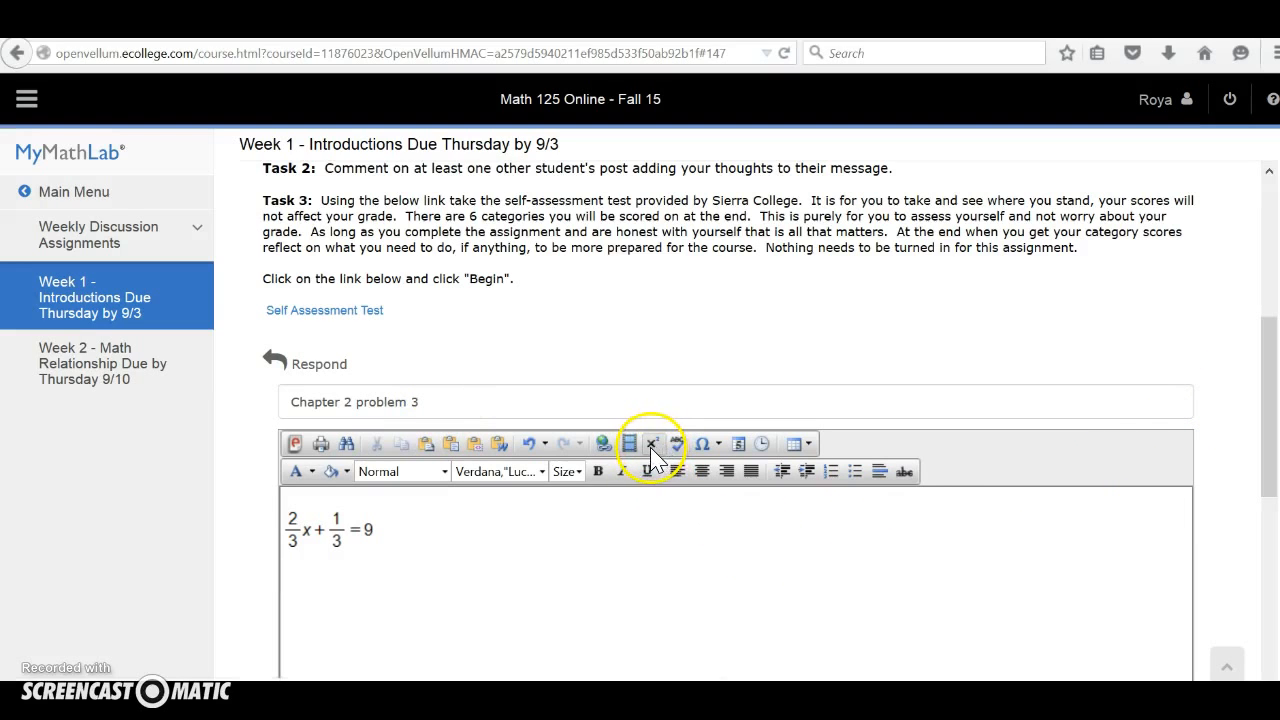
drag(1266, 363, 1272, 455)
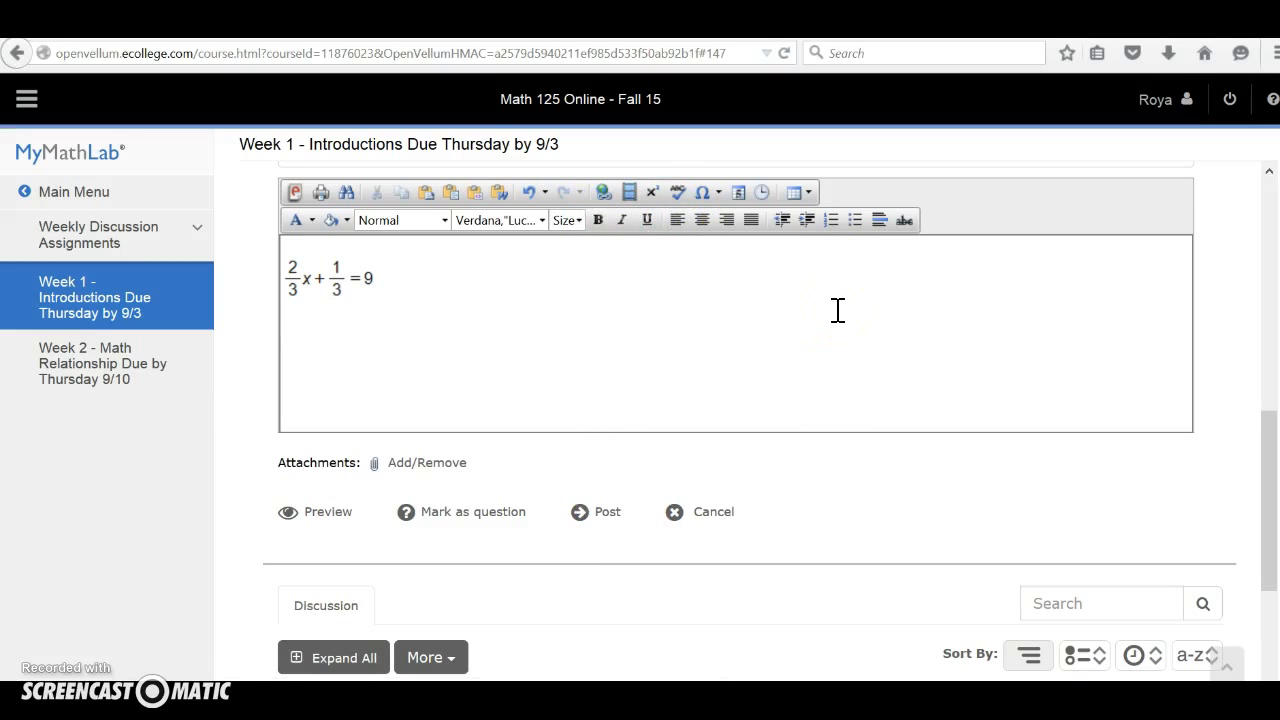
click(603, 527)
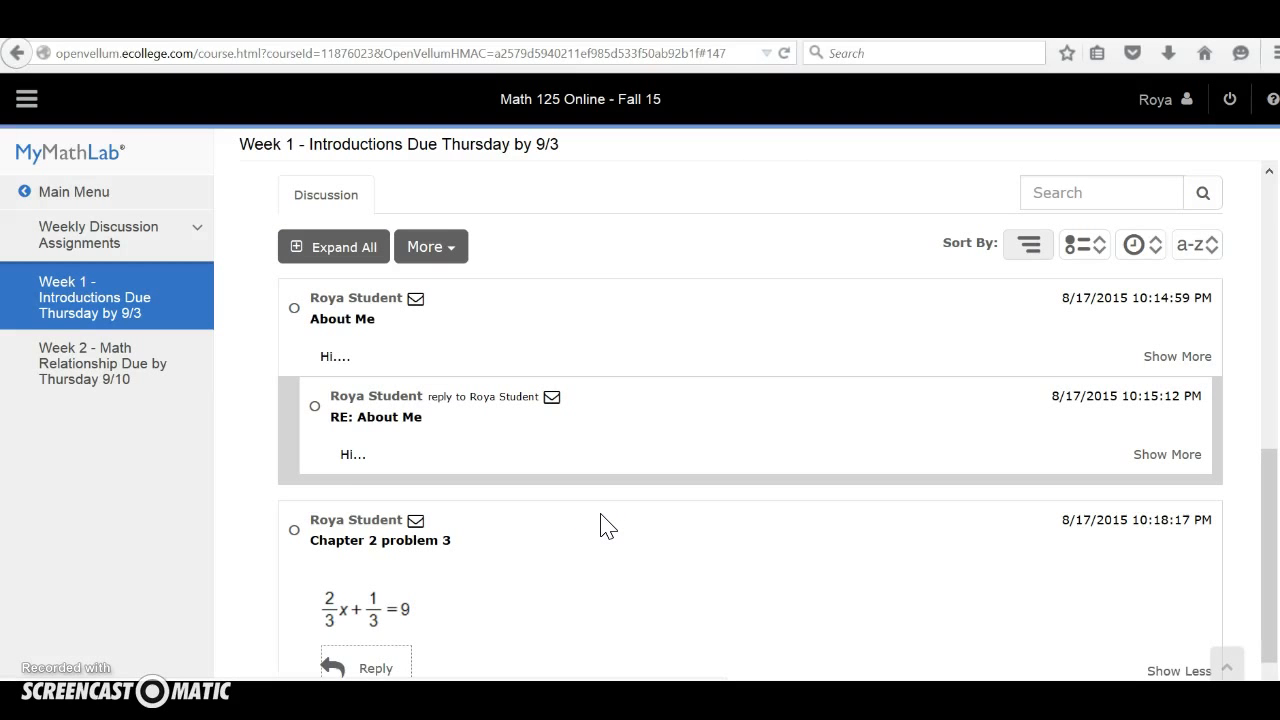
scroll(603, 527, down, 1)
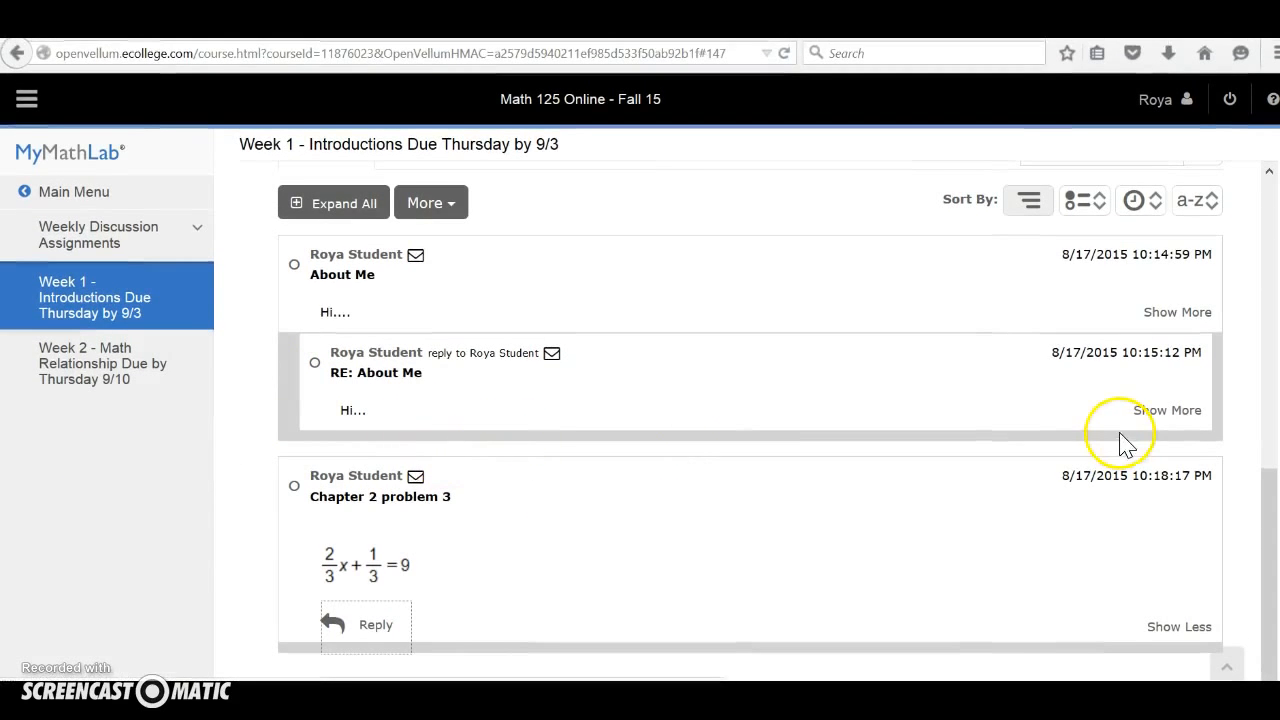
drag(1266, 509, 1272, 352)
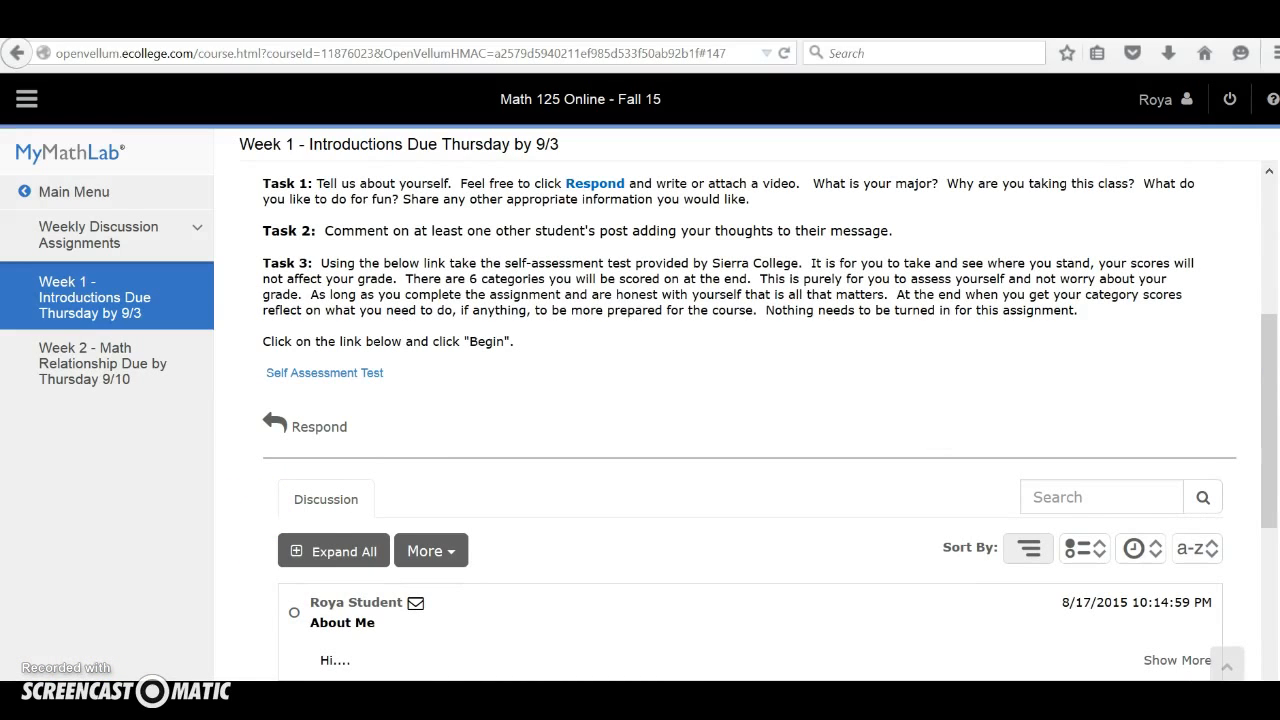
Leave the discussion assignments and view the Week 1 and Week 2 pages of "Course Map - Begin Here"
click(75, 191)
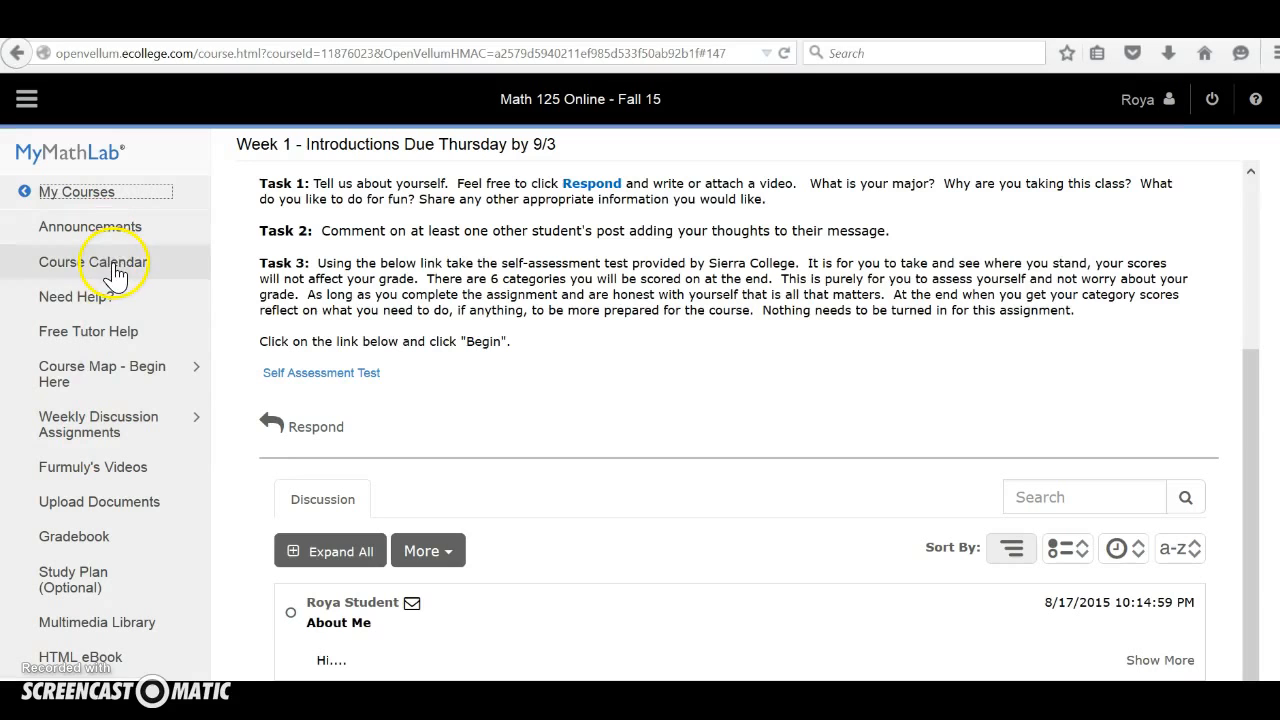
click(110, 372)
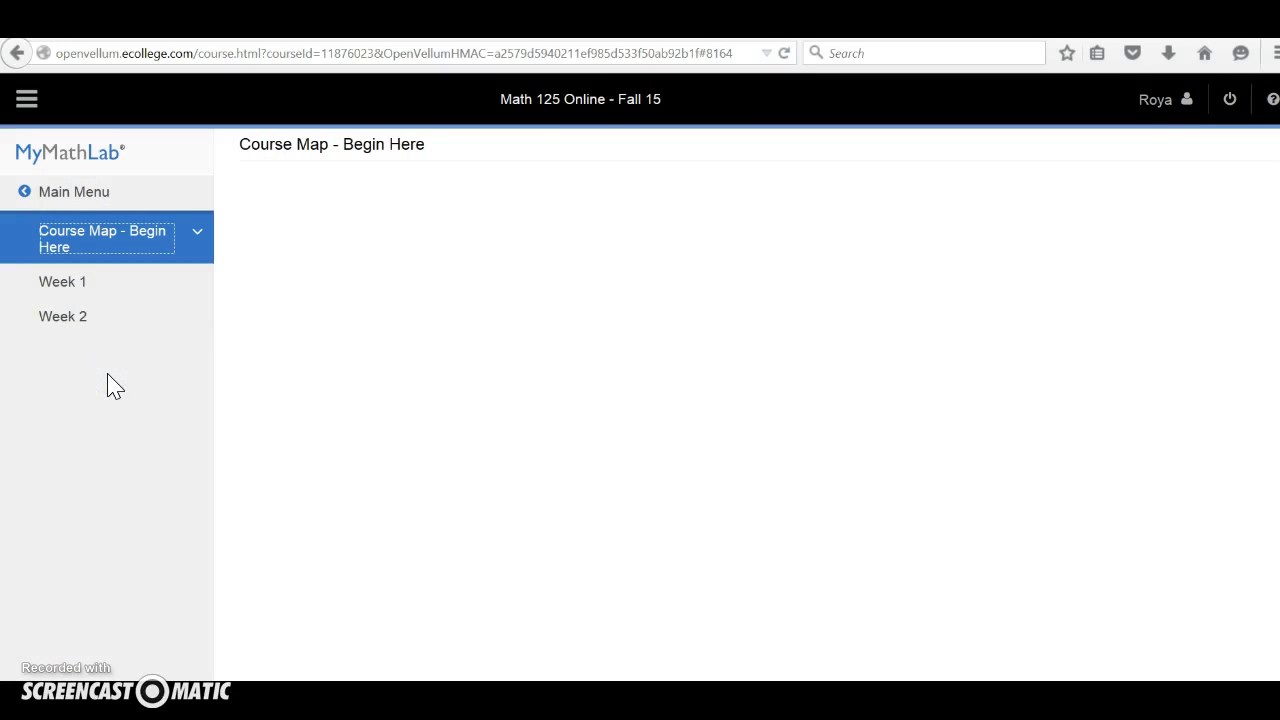
click(31, 286)
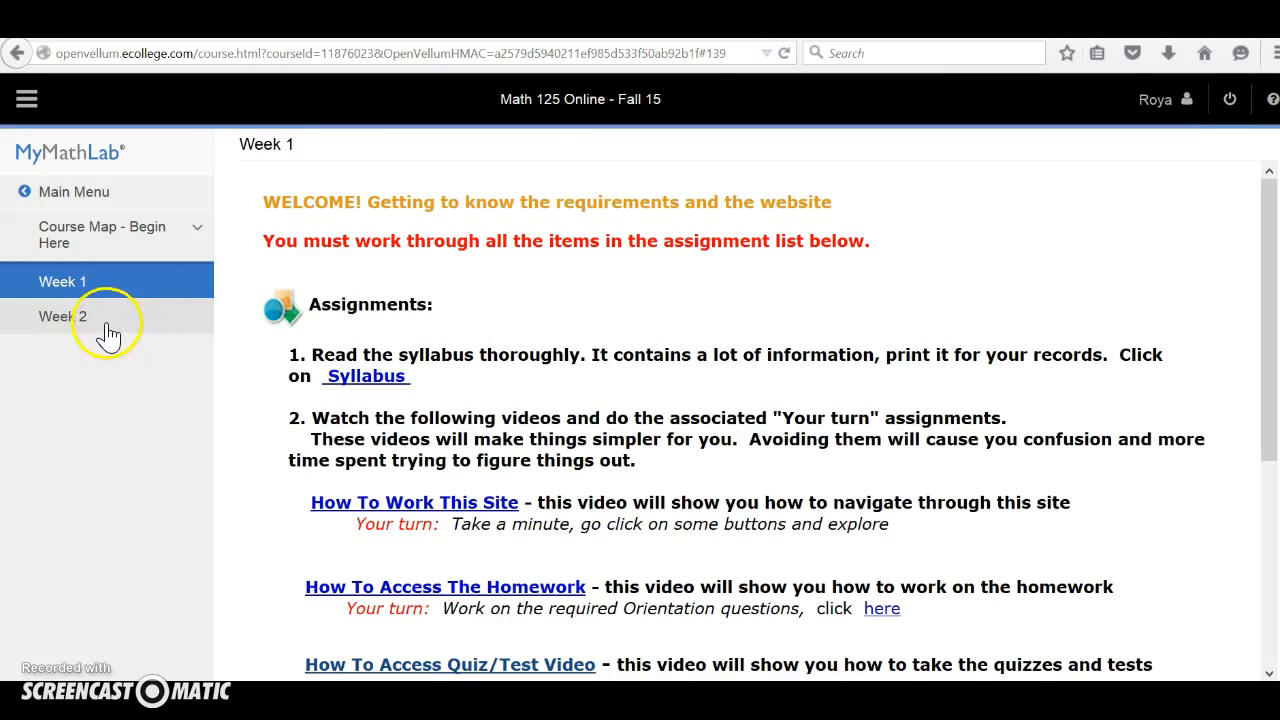
click(108, 335)
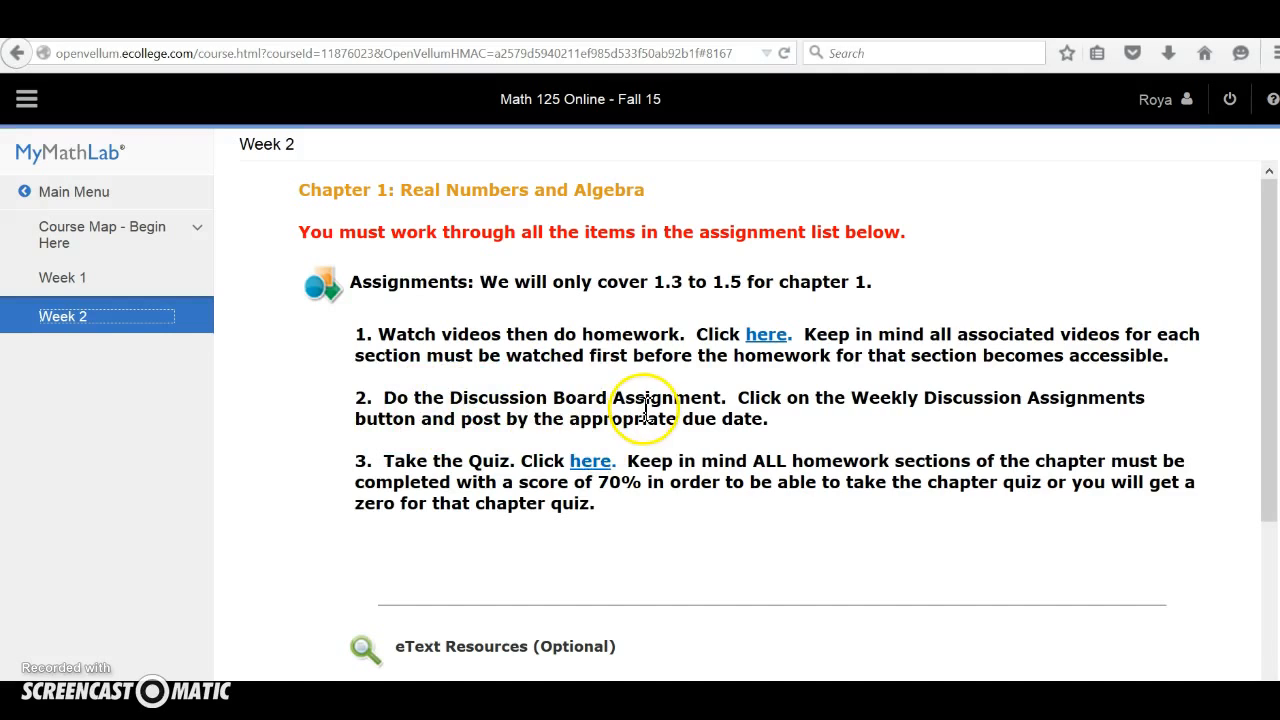
Return to the Week 1 page and examine its list of how-to videos and "Your turn" assignments
click(52, 284)
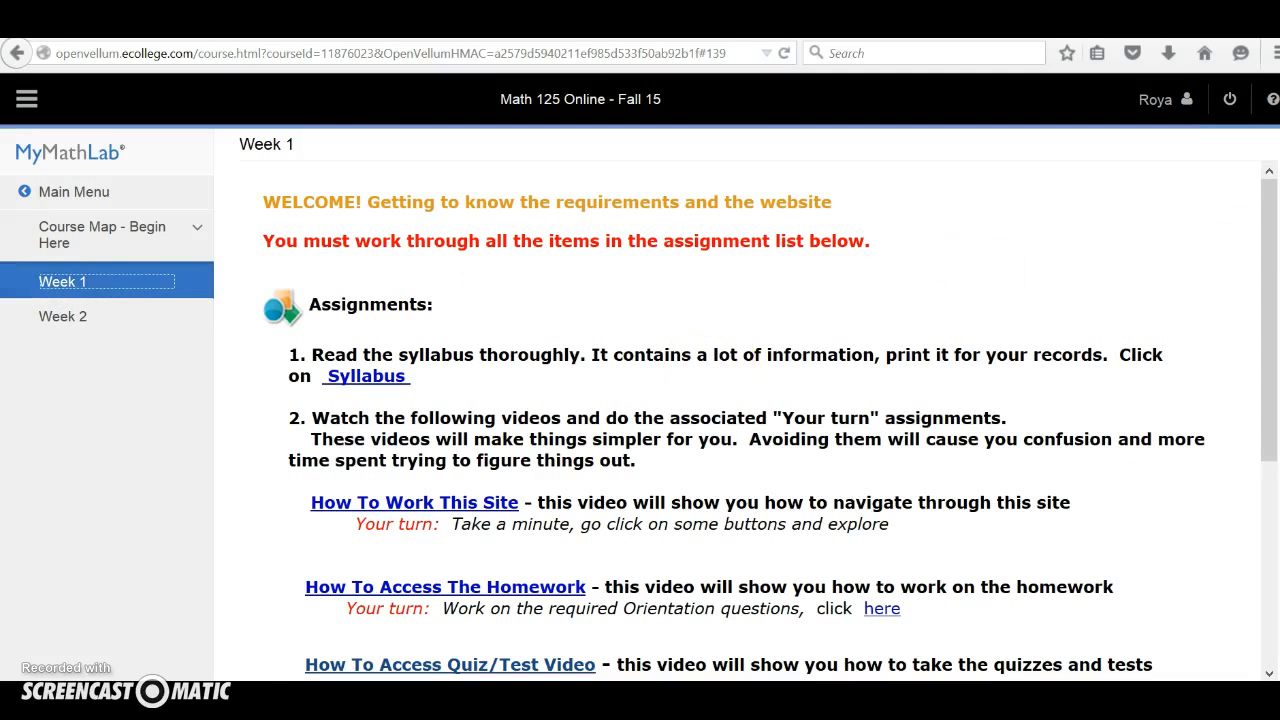
scroll(1269, 240, down, 1)
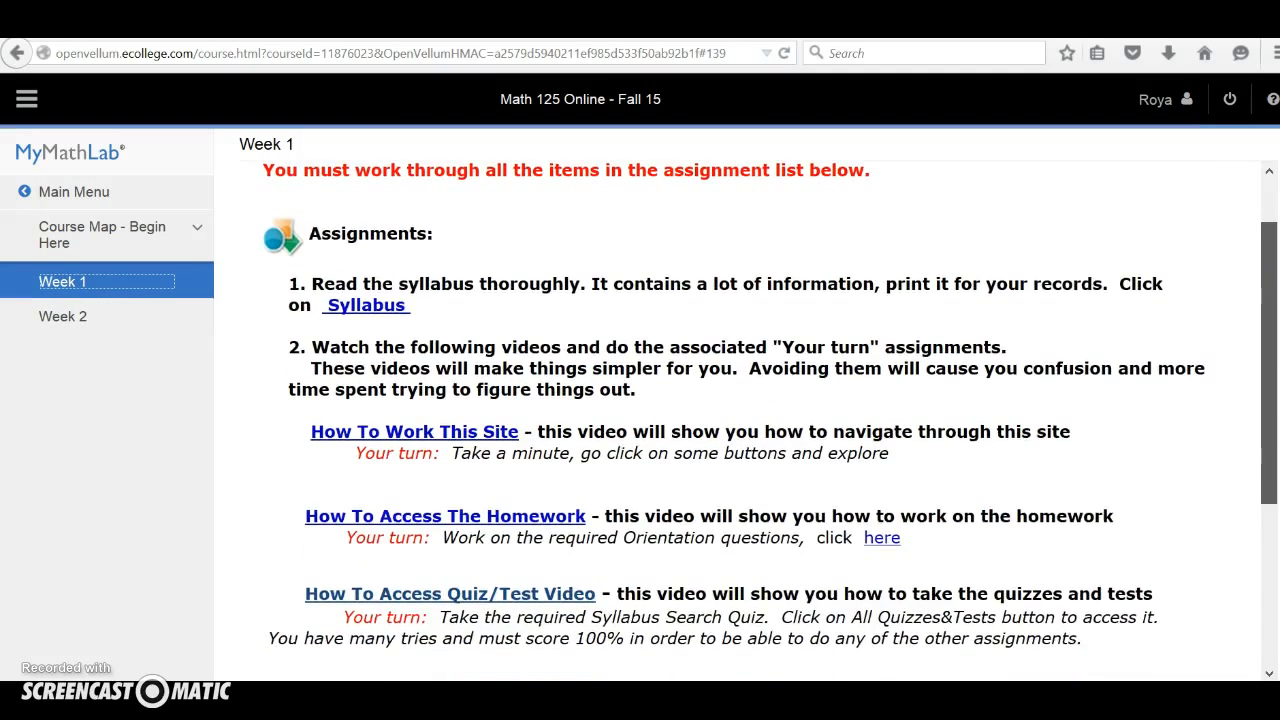
scroll(770, 423, down, 2)
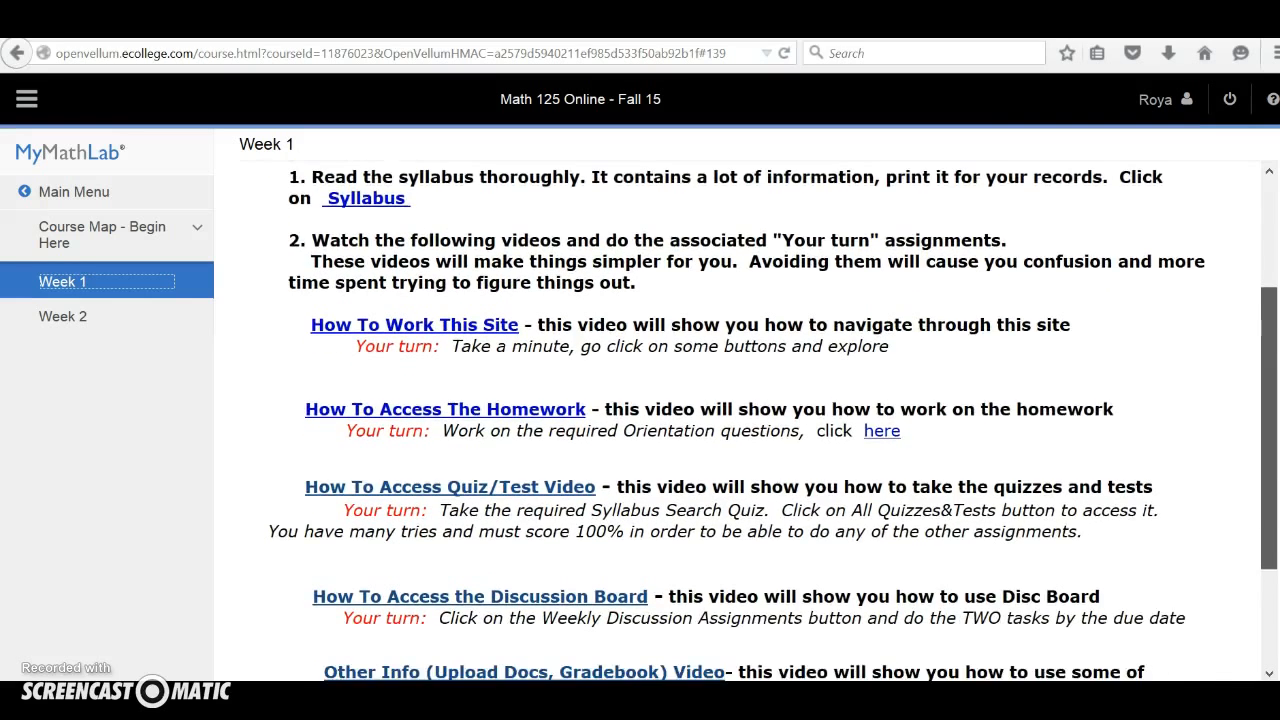
scroll(770, 423, down, 1)
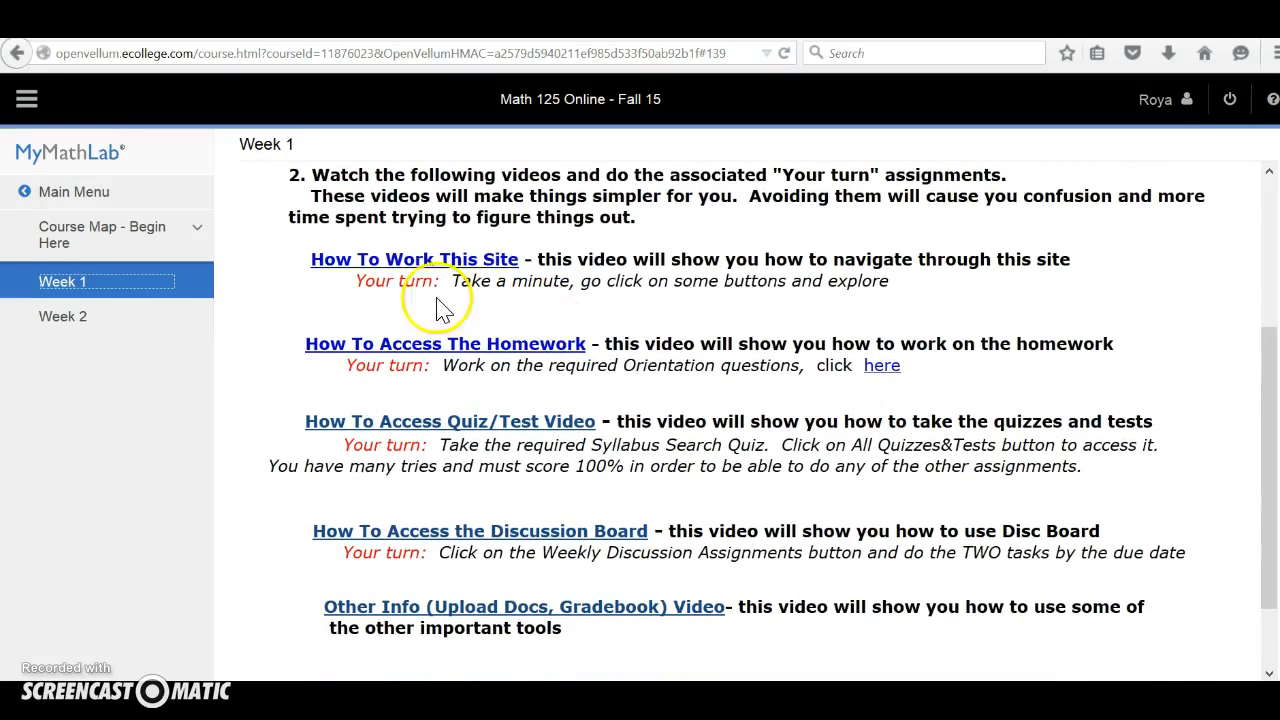